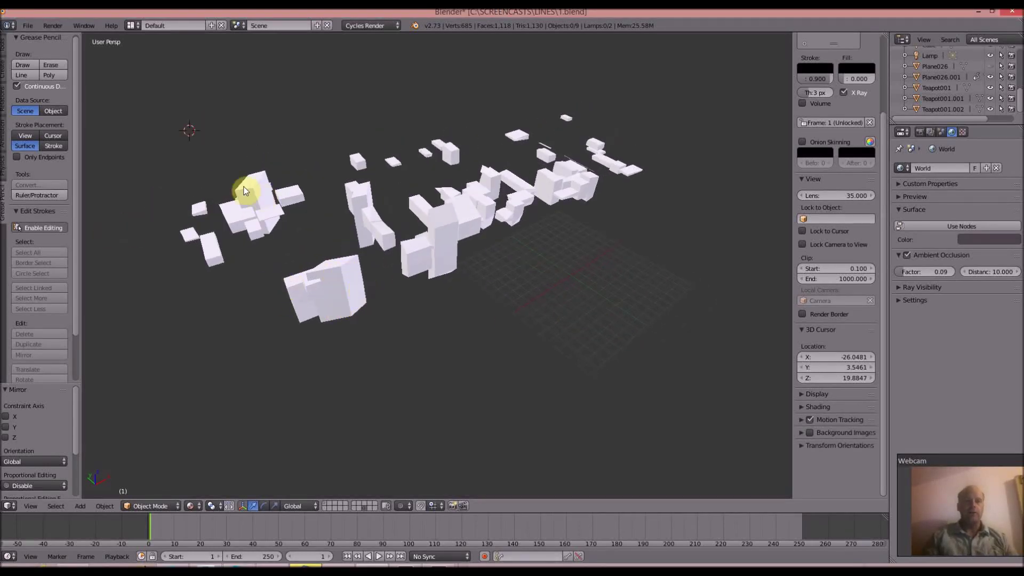
# Step: Orbit and zoom the viewport to frame the blocks from a new angle
pyautogui.scroll(1, 411, 235)
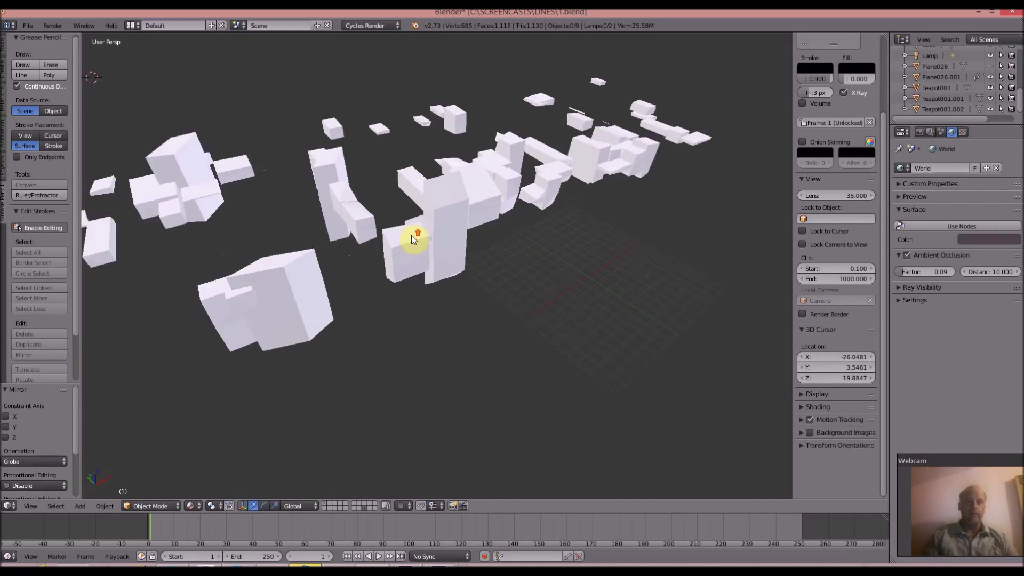
pyautogui.scroll(1, 496, 154)
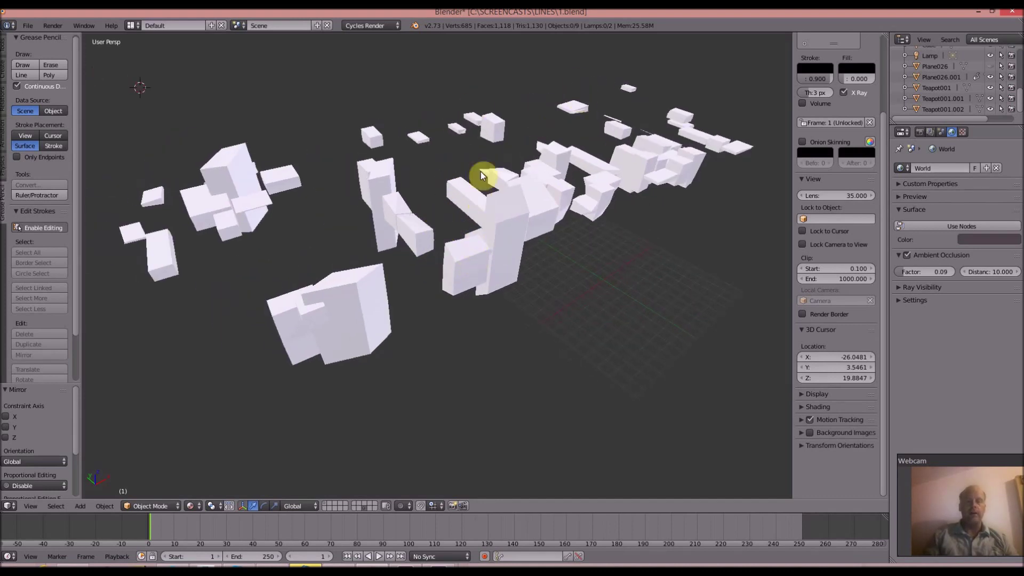
pyautogui.scroll(-1, 481, 171)
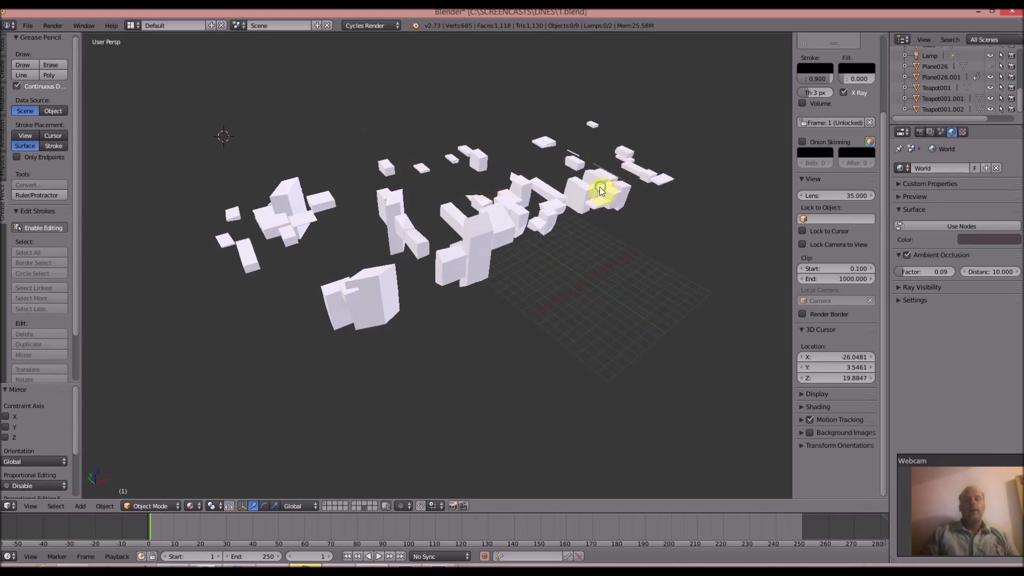
pyautogui.moveTo(599, 187); pyautogui.dragTo(299, 232, button='middle')
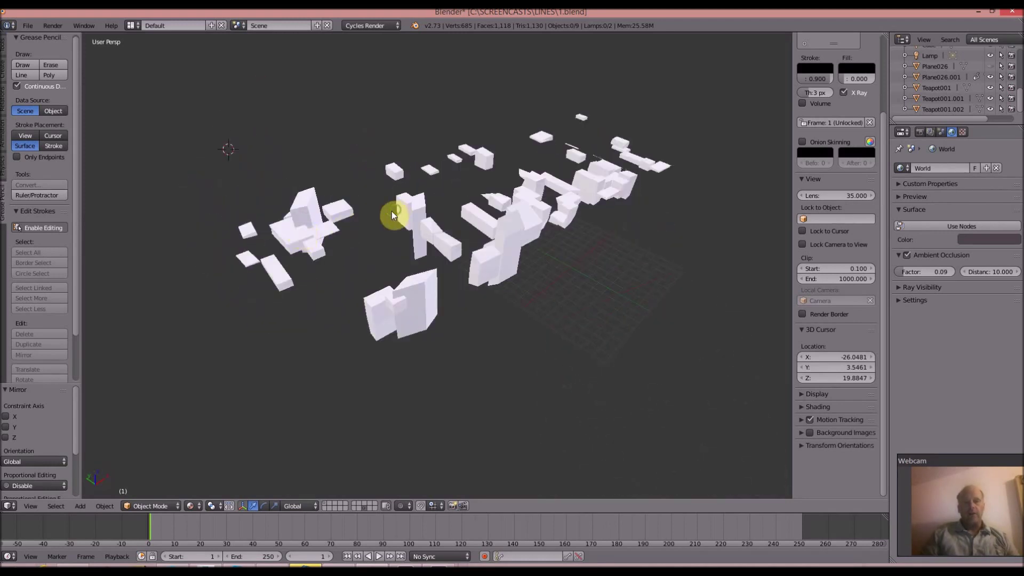
pyautogui.moveTo(392, 215); pyautogui.dragTo(384, 218, button='middle')
pyautogui.scroll(4, 472, 170)
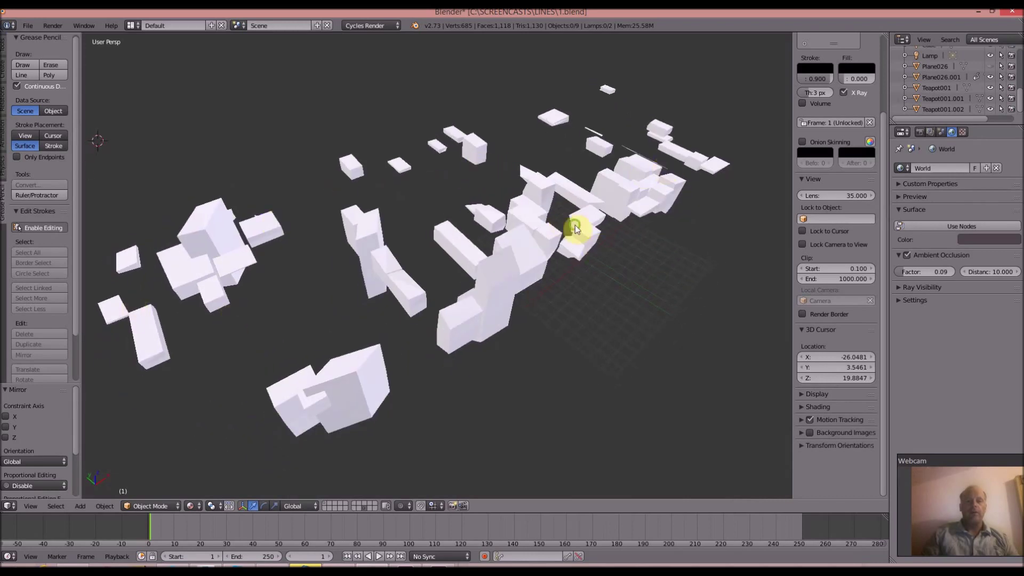
pyautogui.moveTo(576, 229); pyautogui.dragTo(535, 217, button='middle')
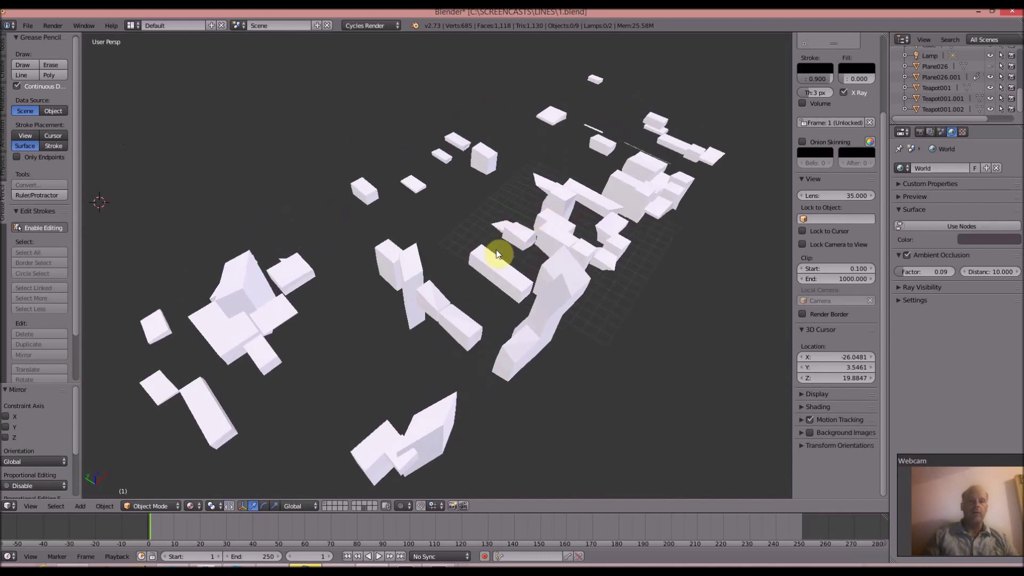
pyautogui.moveTo(496, 252); pyautogui.dragTo(459, 220, button='middle')
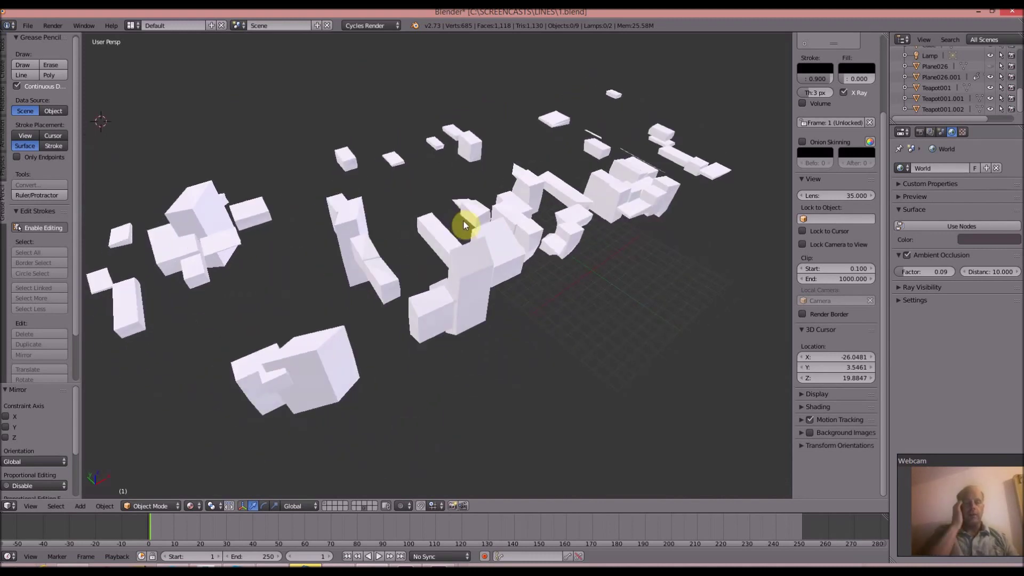
pyautogui.scroll(-4, 488, 219)
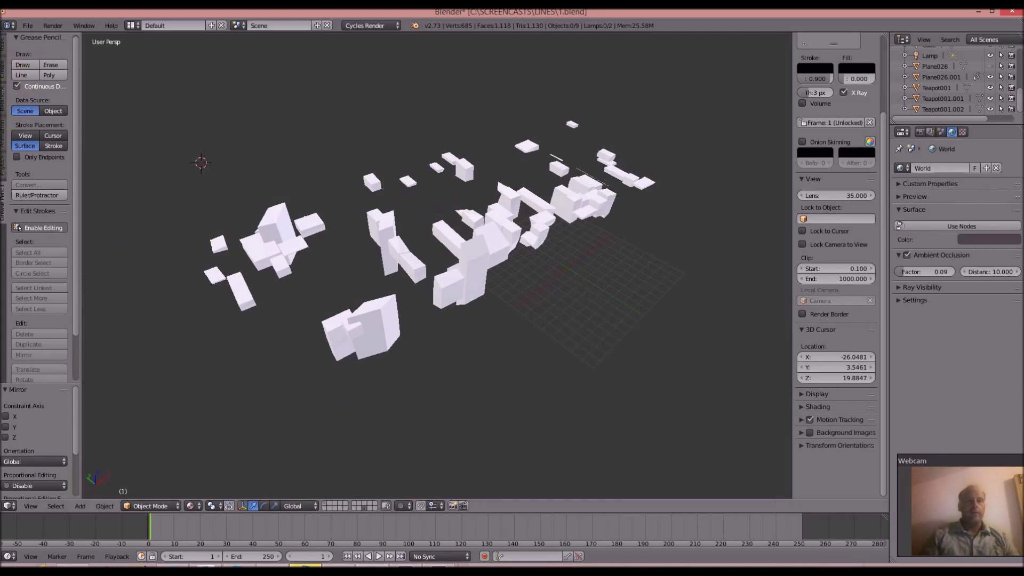
# Step: In the Grease Pencil panel, toggle Continuous Drawing off and back on, then start Draw
pyautogui.click(4, 51)
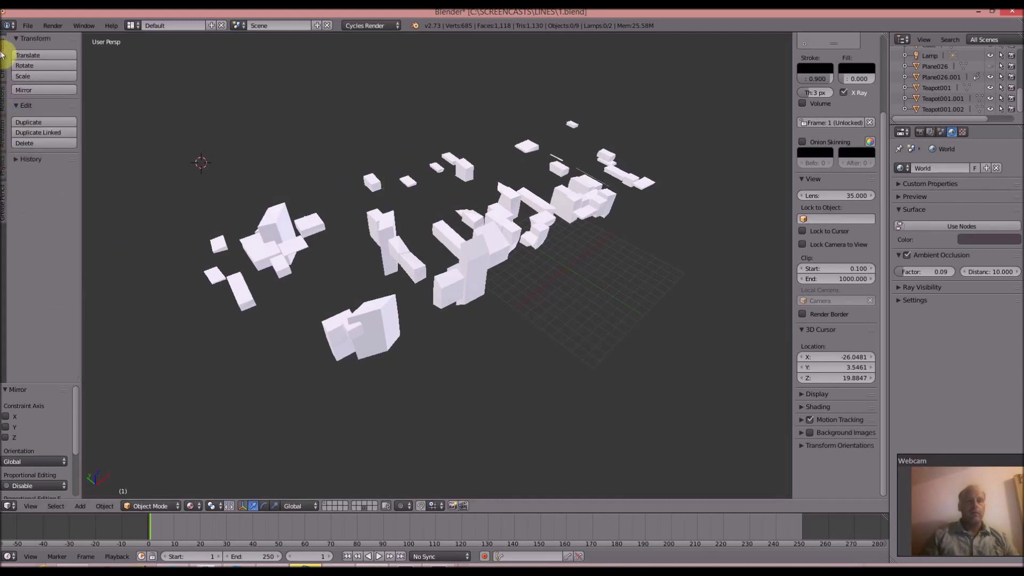
pyautogui.click(2, 209)
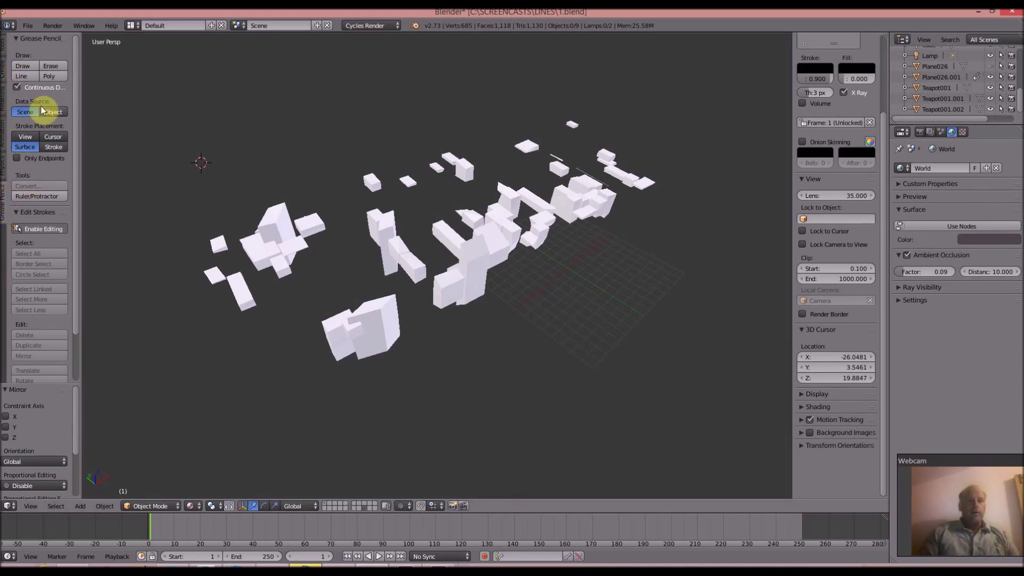
pyautogui.click(22, 89)
pyautogui.click(20, 88)
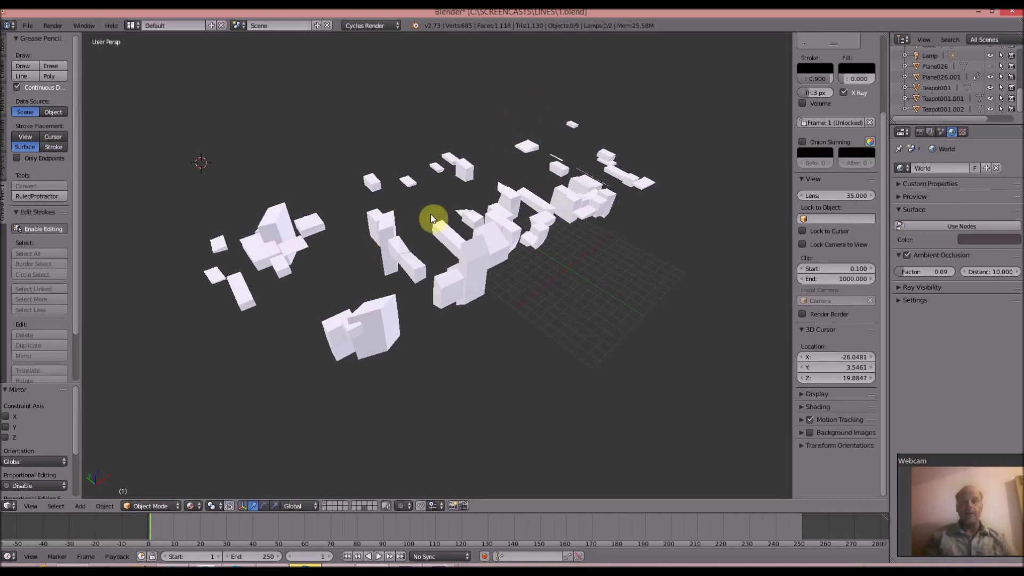
pyautogui.click(20, 66)
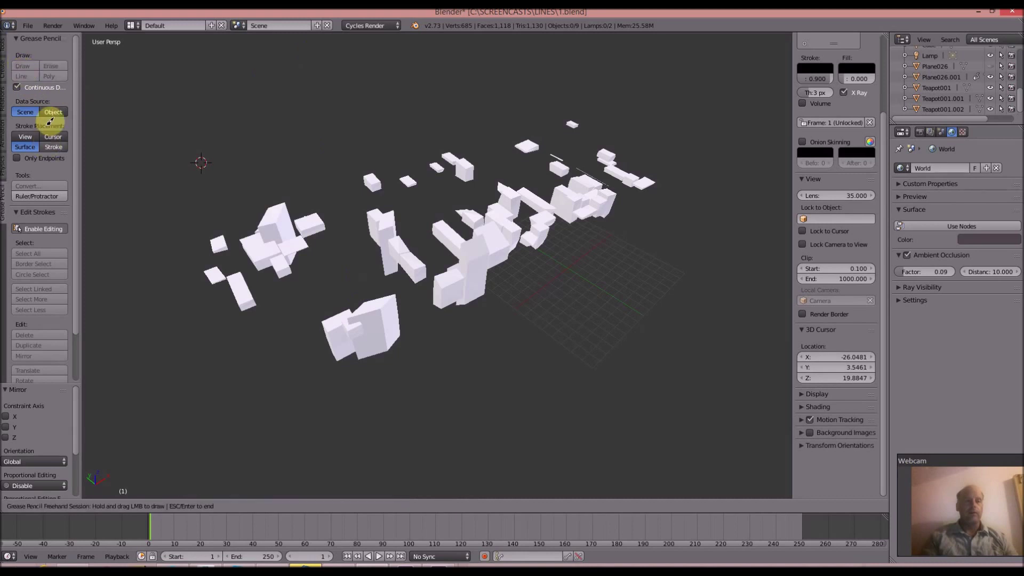
# Step: Set Stroke Placement to Surface and scribble black strokes over the front, central and small left blocks
pyautogui.click(24, 147)
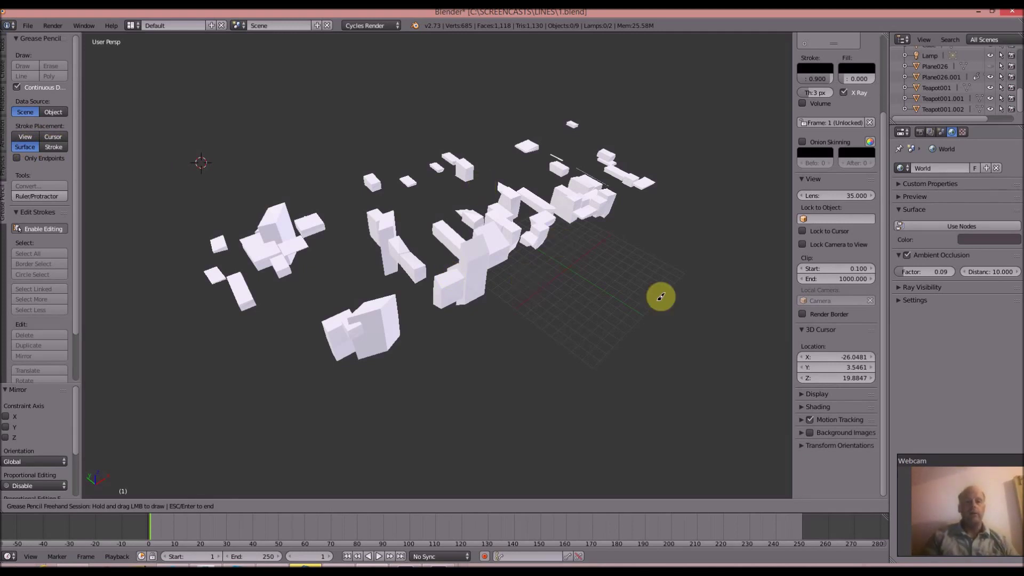
pyautogui.scroll(3, 497, 270)
pyautogui.scroll(-4, 496, 265)
pyautogui.scroll(5, 495, 261)
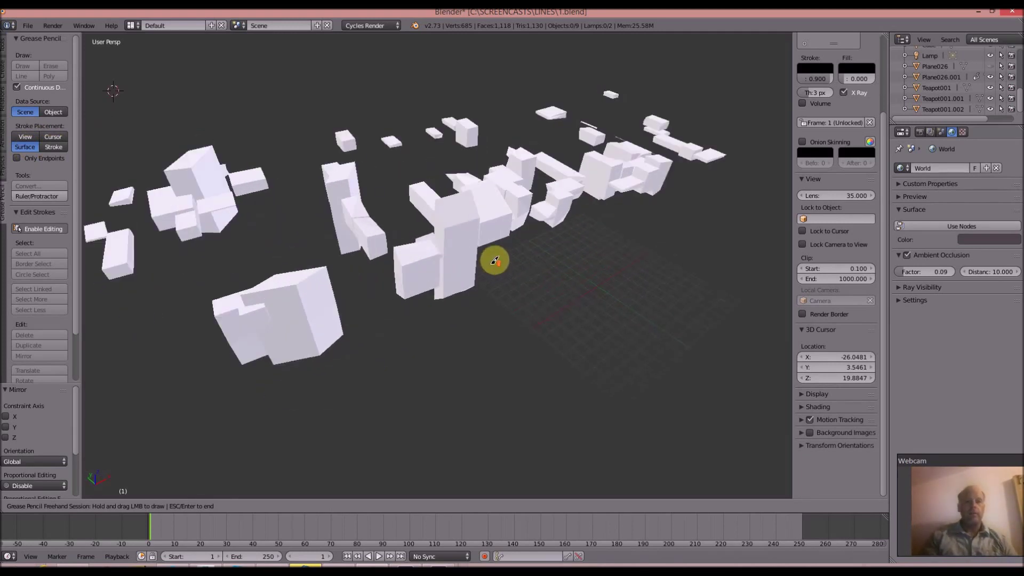
pyautogui.keyDown('shift'); pyautogui.moveTo(495, 261); pyautogui.dragTo(514, 265, button='middle'); pyautogui.keyUp('shift')
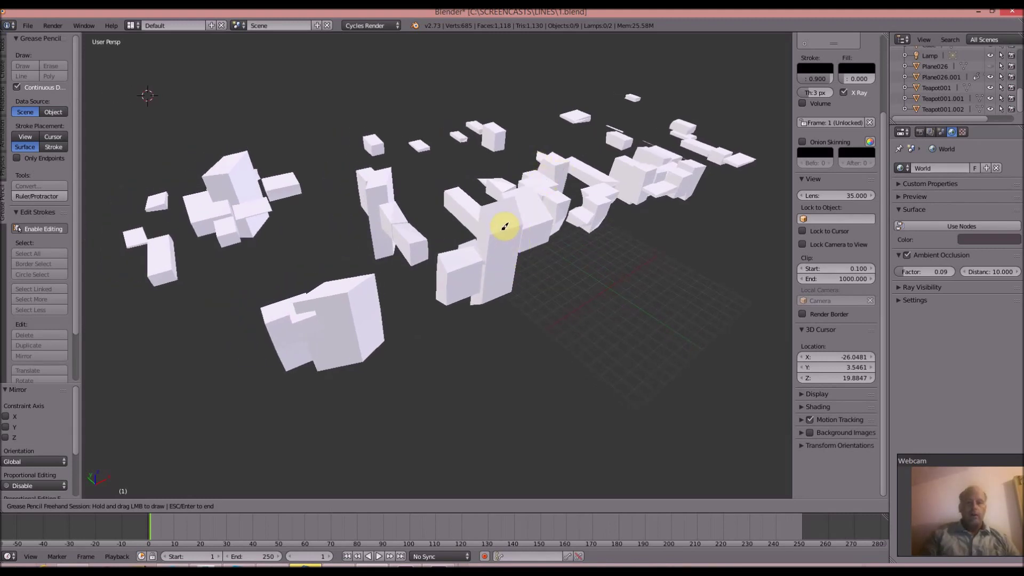
pyautogui.moveTo(508, 227)
pyautogui.mouseDown()
pyautogui.moveTo(513, 255)
pyautogui.moveTo(519, 219)
pyautogui.moveTo(511, 254)
pyautogui.moveTo(517, 226)
pyautogui.moveTo(505, 231)
pyautogui.moveTo(526, 218)
pyautogui.moveTo(509, 221)
pyautogui.moveTo(521, 212)
pyautogui.moveTo(502, 243)
pyautogui.moveTo(500, 222)
pyautogui.moveTo(493, 281)
pyautogui.moveTo(486, 263)
pyautogui.moveTo(506, 260)
pyautogui.moveTo(496, 272)
pyautogui.moveTo(477, 267)
pyautogui.moveTo(507, 294)
pyautogui.moveTo(462, 291)
pyautogui.moveTo(470, 279)
pyautogui.moveTo(449, 289)
pyautogui.moveTo(454, 303)
pyautogui.moveTo(461, 260)
pyautogui.moveTo(472, 256)
pyautogui.moveTo(498, 279)
pyautogui.moveTo(498, 254)
pyautogui.moveTo(527, 276)
pyautogui.moveTo(512, 281)
pyautogui.moveTo(507, 242)
pyautogui.moveTo(551, 219)
pyautogui.moveTo(565, 225)
pyautogui.moveTo(556, 232)
pyautogui.moveTo(536, 205)
pyautogui.mouseUp()
pyautogui.moveTo(527, 257)
pyautogui.mouseDown()
pyautogui.moveTo(517, 213)
pyautogui.moveTo(549, 238)
pyautogui.moveTo(501, 210)
pyautogui.moveTo(467, 270)
pyautogui.moveTo(315, 303)
pyautogui.moveTo(366, 313)
pyautogui.moveTo(343, 288)
pyautogui.moveTo(354, 350)
pyautogui.moveTo(306, 361)
pyautogui.moveTo(267, 339)
pyautogui.moveTo(320, 302)
pyautogui.moveTo(338, 297)
pyautogui.moveTo(347, 313)
pyautogui.moveTo(410, 261)
pyautogui.moveTo(411, 222)
pyautogui.moveTo(405, 235)
pyautogui.moveTo(382, 201)
pyautogui.moveTo(374, 238)
pyautogui.moveTo(373, 178)
pyautogui.moveTo(354, 194)
pyautogui.moveTo(357, 229)
pyautogui.mouseUp()
pyautogui.click(20, 147)
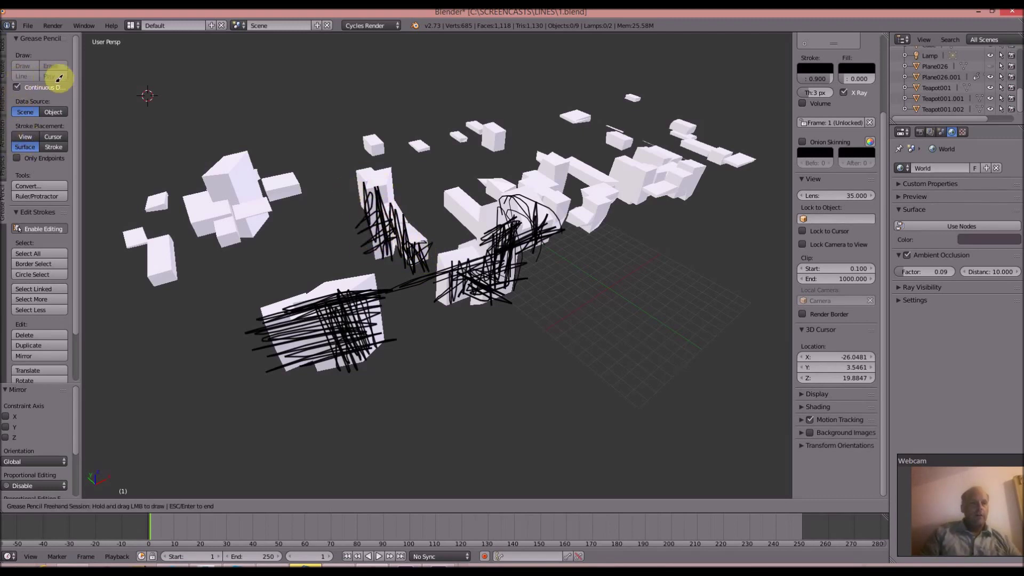
pyautogui.moveTo(188, 266)
pyautogui.mouseDown()
pyautogui.moveTo(183, 283)
pyautogui.moveTo(144, 280)
pyautogui.mouseUp()
pyautogui.moveTo(220, 208)
pyautogui.mouseDown()
pyautogui.moveTo(255, 267)
pyautogui.moveTo(211, 247)
pyautogui.moveTo(241, 200)
pyautogui.moveTo(270, 236)
pyautogui.mouseUp()
# Step: Scribble over the small, tall and right-hand blocks, add long sweeping strokes, then end drawing
pyautogui.moveTo(369, 139); pyautogui.dragTo(382, 140)
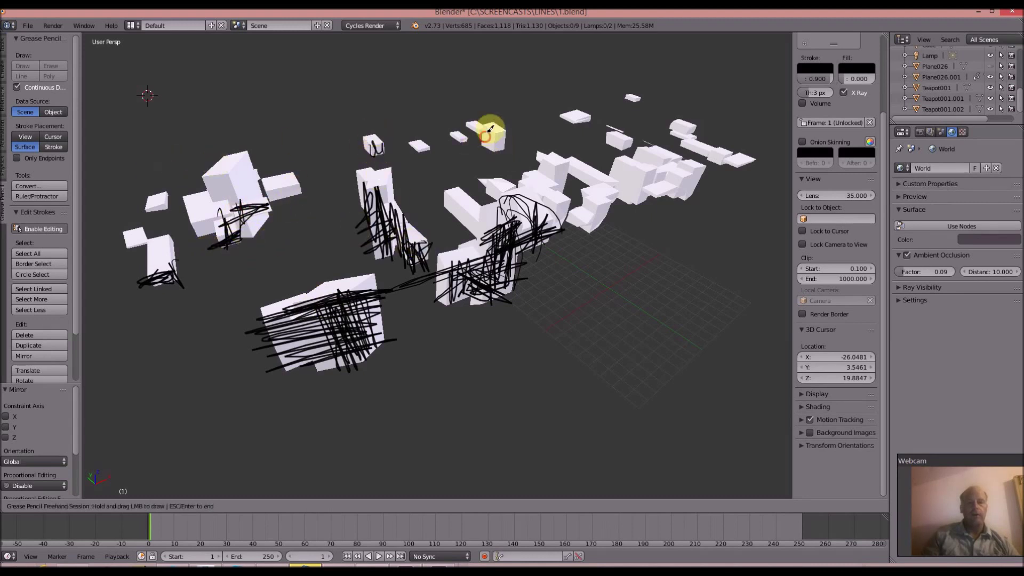
pyautogui.moveTo(487, 131)
pyautogui.mouseDown()
pyautogui.moveTo(497, 149)
pyautogui.moveTo(503, 133)
pyautogui.mouseUp()
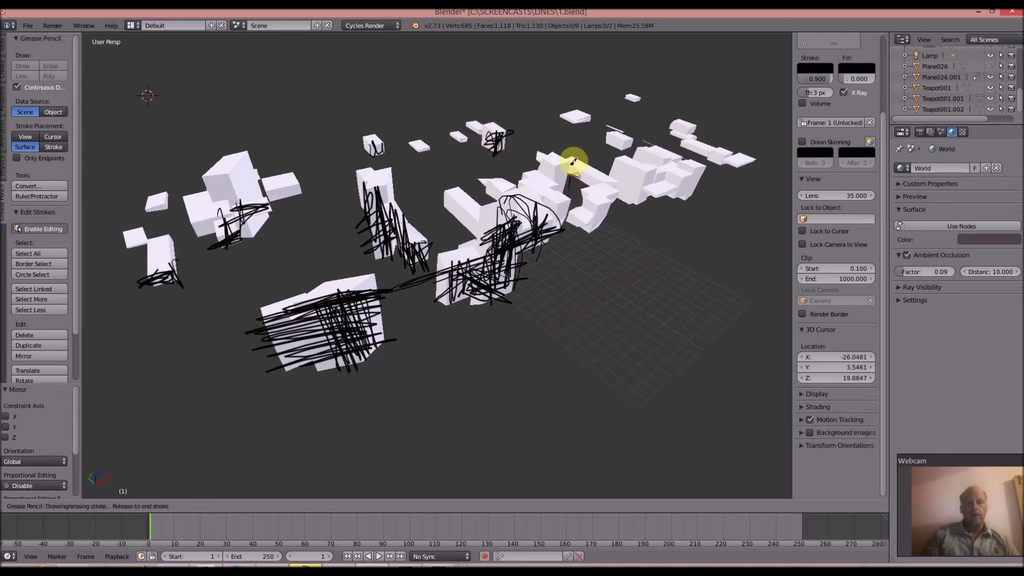
pyautogui.moveTo(568, 164)
pyautogui.mouseDown()
pyautogui.moveTo(549, 174)
pyautogui.moveTo(603, 219)
pyautogui.moveTo(590, 232)
pyautogui.mouseUp()
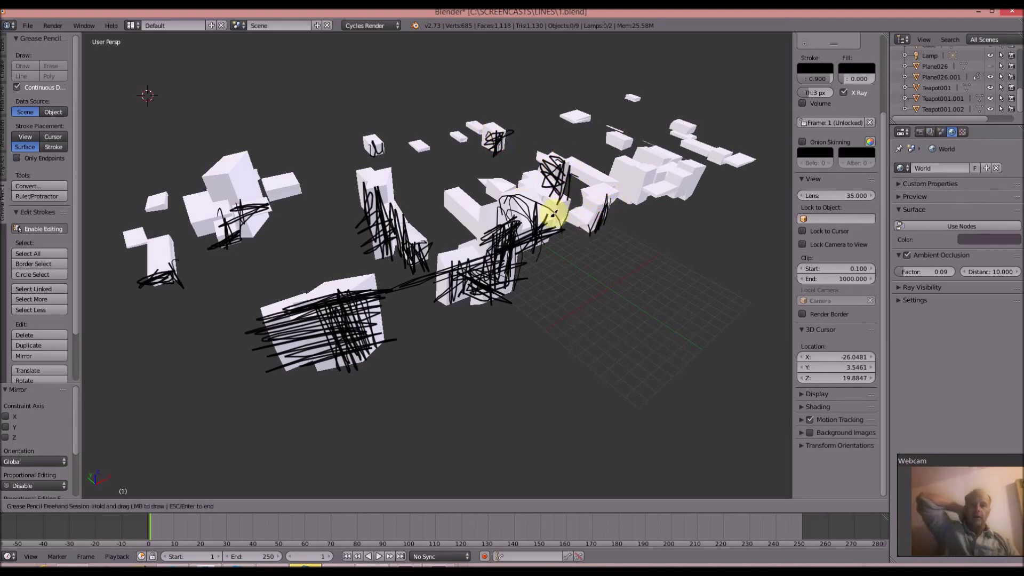
pyautogui.moveTo(368, 196); pyautogui.dragTo(365, 186)
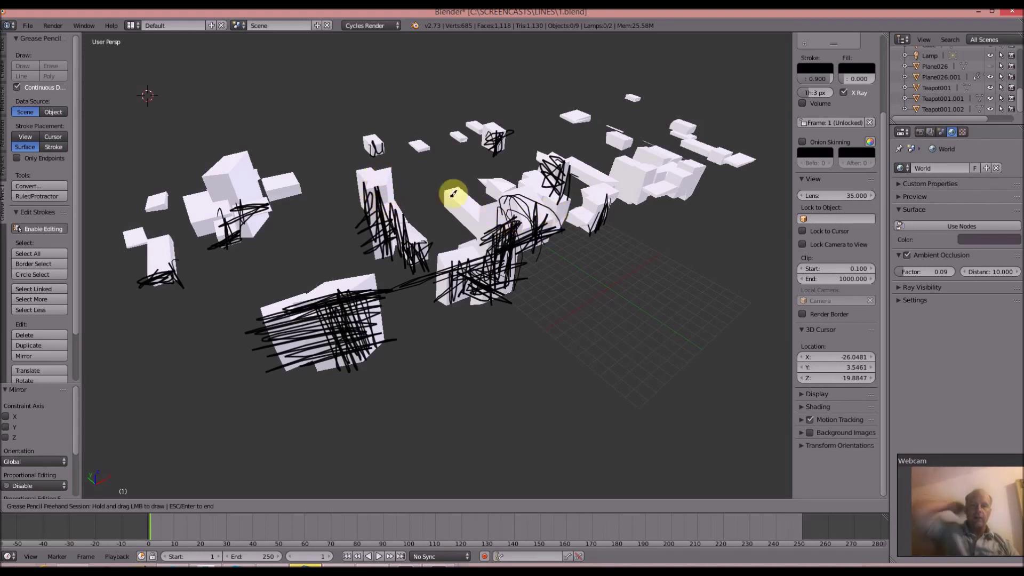
pyautogui.moveTo(595, 229)
pyautogui.mouseDown()
pyautogui.moveTo(645, 188)
pyautogui.moveTo(651, 199)
pyautogui.moveTo(681, 165)
pyautogui.moveTo(693, 183)
pyautogui.moveTo(684, 178)
pyautogui.moveTo(731, 151)
pyautogui.moveTo(690, 128)
pyautogui.moveTo(672, 180)
pyautogui.moveTo(679, 156)
pyautogui.moveTo(631, 133)
pyautogui.moveTo(622, 142)
pyautogui.moveTo(587, 119)
pyautogui.mouseUp()
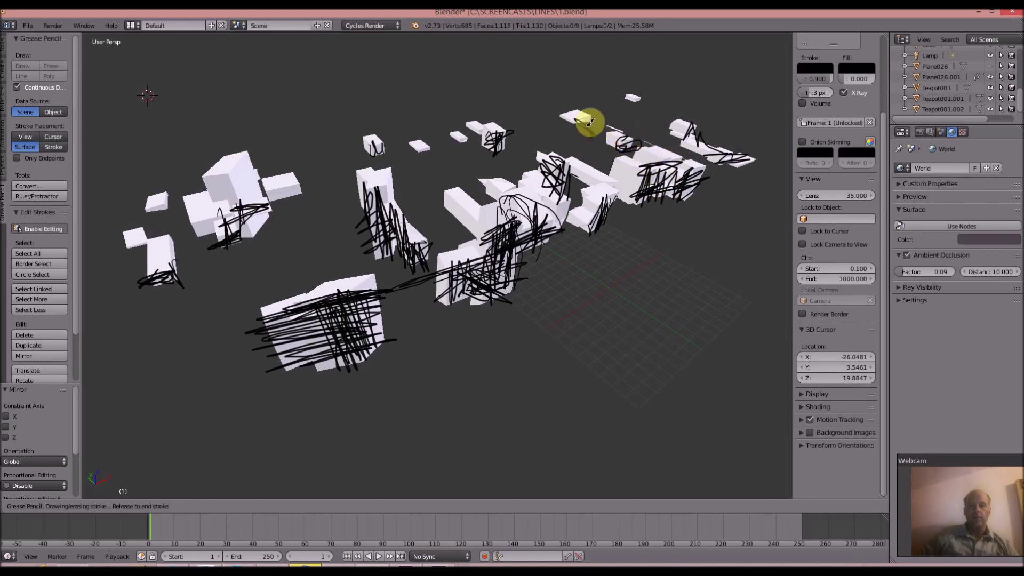
pyautogui.moveTo(389, 180); pyautogui.dragTo(372, 194)
pyautogui.moveTo(231, 183)
pyautogui.mouseDown()
pyautogui.moveTo(241, 208)
pyautogui.moveTo(251, 200)
pyautogui.moveTo(210, 194)
pyautogui.moveTo(225, 226)
pyautogui.moveTo(152, 203)
pyautogui.moveTo(167, 203)
pyautogui.moveTo(123, 227)
pyautogui.moveTo(141, 246)
pyautogui.moveTo(129, 246)
pyautogui.moveTo(160, 244)
pyautogui.moveTo(173, 270)
pyautogui.mouseUp()
pyautogui.moveTo(399, 154)
pyautogui.mouseDown()
pyautogui.moveTo(478, 130)
pyautogui.moveTo(707, 171)
pyautogui.moveTo(261, 325)
pyautogui.moveTo(759, 142)
pyautogui.moveTo(133, 377)
pyautogui.moveTo(146, 267)
pyautogui.moveTo(216, 245)
pyautogui.moveTo(286, 172)
pyautogui.moveTo(359, 151)
pyautogui.moveTo(667, 127)
pyautogui.moveTo(745, 87)
pyautogui.mouseUp()
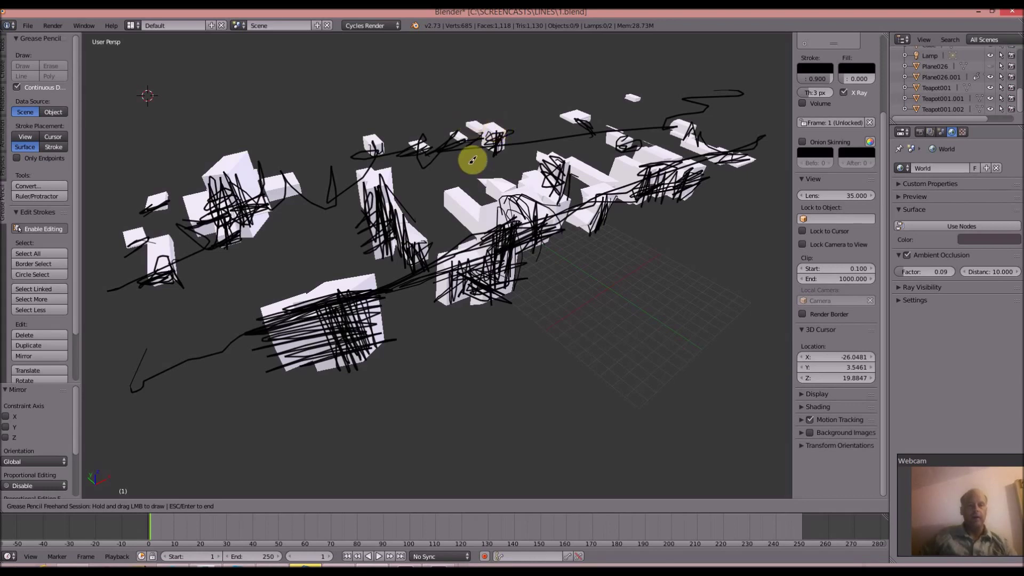
pyautogui.press('Escape')
# Step: Orbit and zoom around the scene to inspect the scribbles, then select a point on the strokes
pyautogui.moveTo(468, 174)
pyautogui.mouseDown(button='middle')
pyautogui.moveTo(373, 178)
pyautogui.moveTo(349, 205)
pyautogui.moveTo(525, 175)
pyautogui.moveTo(543, 205)
pyautogui.moveTo(478, 171)
pyautogui.moveTo(567, 191)
pyautogui.mouseUp(button='middle')
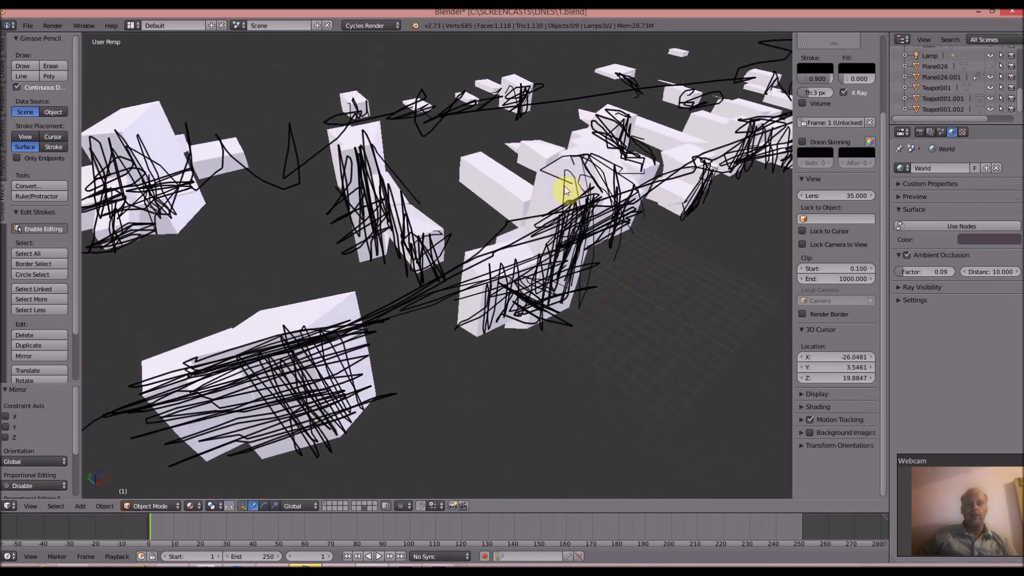
pyautogui.moveTo(306, 146); pyautogui.dragTo(361, 159, button='middle')
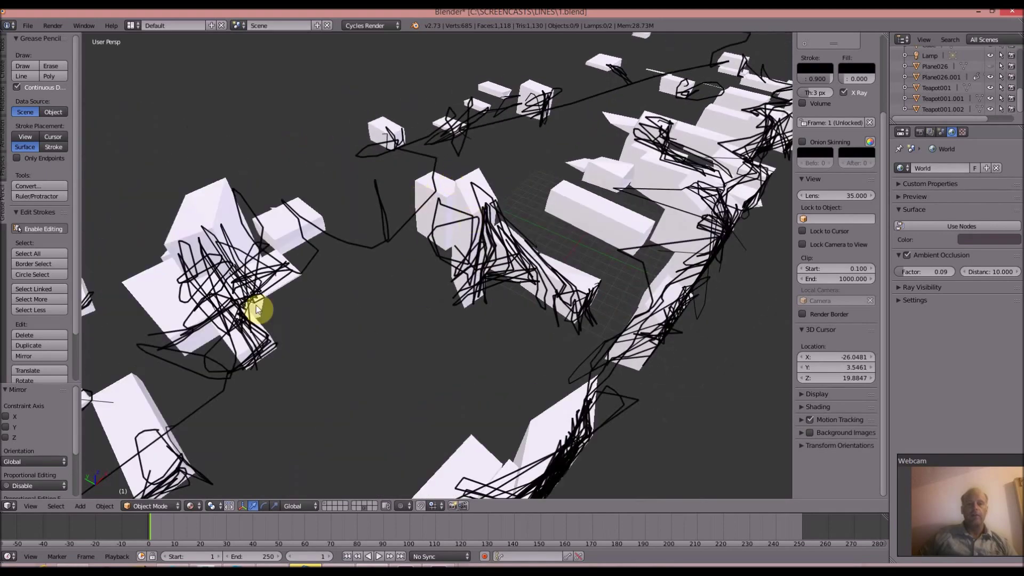
pyautogui.moveTo(191, 248); pyautogui.dragTo(629, 142, button='middle')
pyautogui.moveTo(732, 164)
pyautogui.mouseDown(button='middle')
pyautogui.moveTo(575, 136)
pyautogui.moveTo(548, 167)
pyautogui.moveTo(487, 142)
pyautogui.moveTo(560, 141)
pyautogui.moveTo(530, 132)
pyautogui.mouseUp(button='middle')
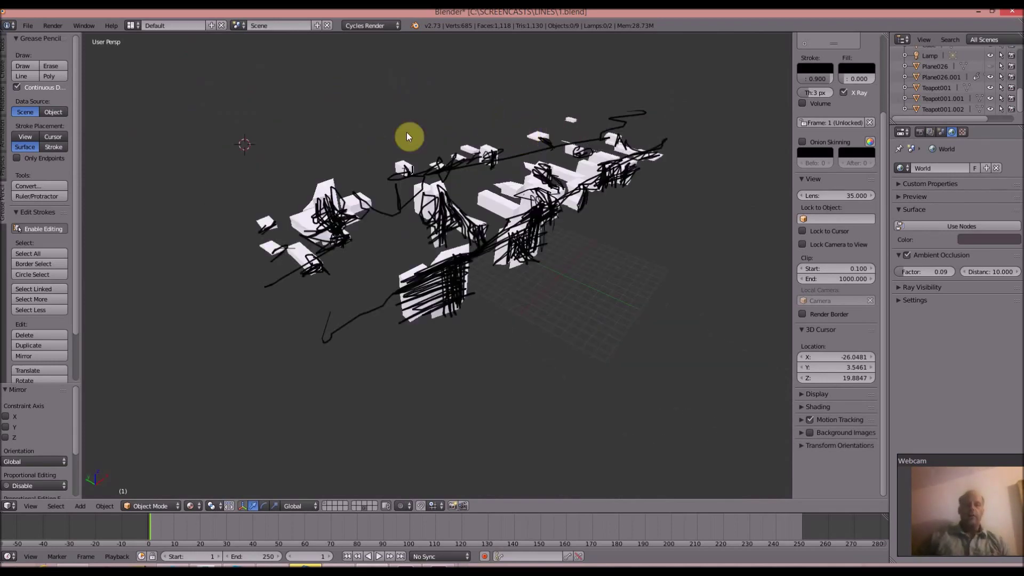
pyautogui.scroll(2, 448, 220)
pyautogui.rightClick(450, 271)
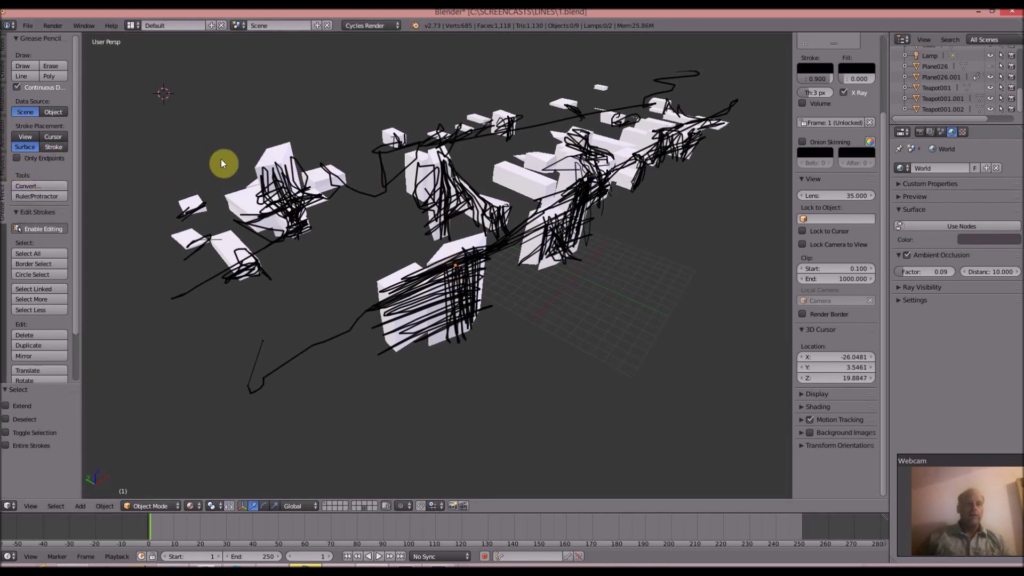
# Step: Preview the scene in Rendered shading, return to Solid, and bring up the Grease Pencil Convert choices
pyautogui.click(214, 505)
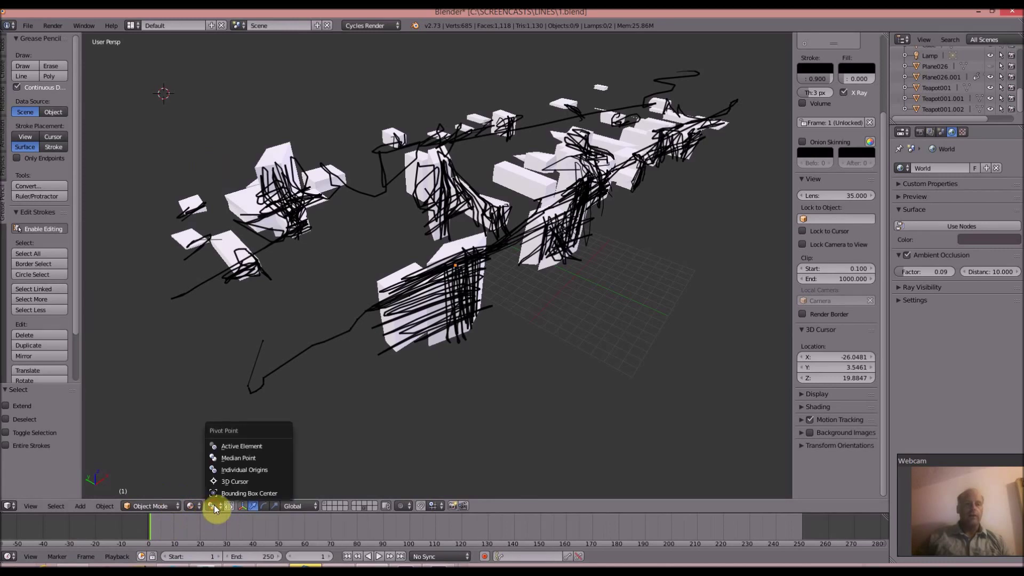
pyautogui.click(191, 507)
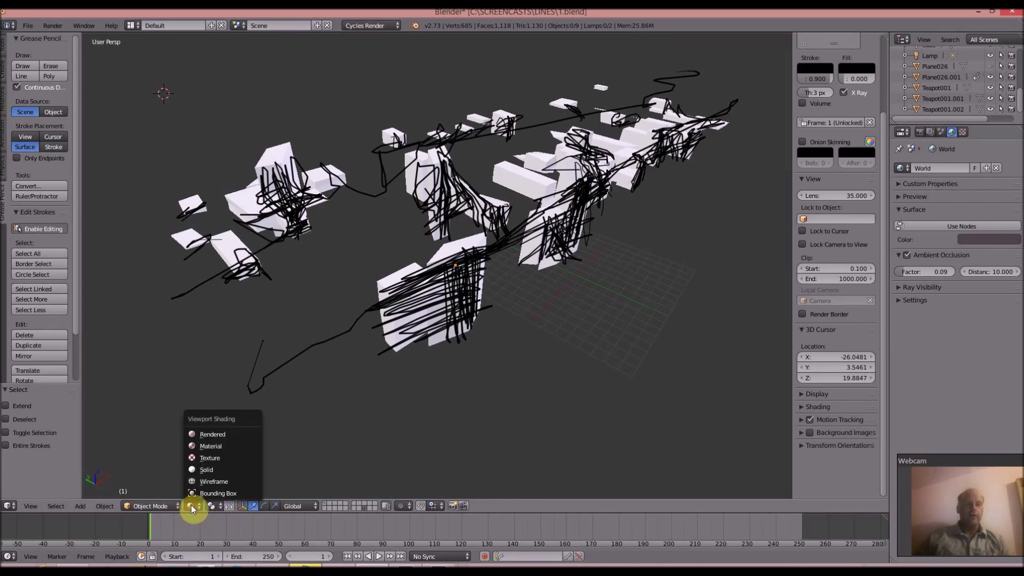
pyautogui.click(201, 434)
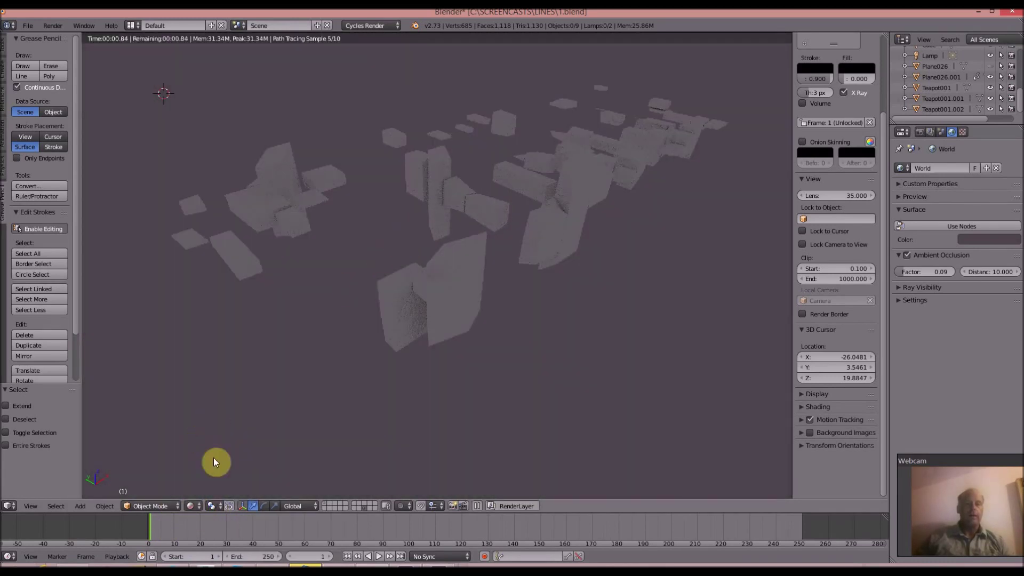
pyautogui.click(190, 507)
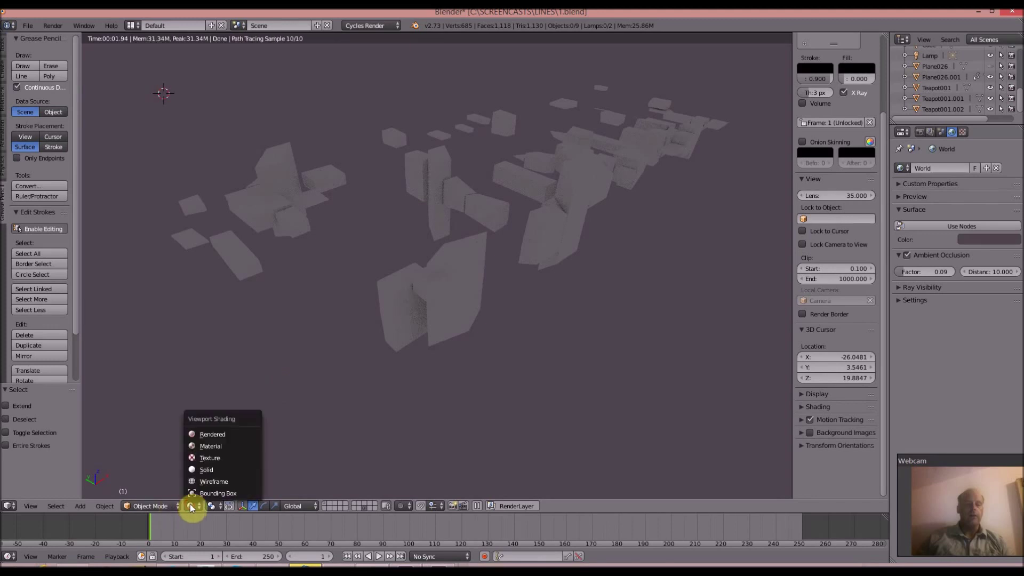
pyautogui.click(203, 447)
pyautogui.click(31, 190)
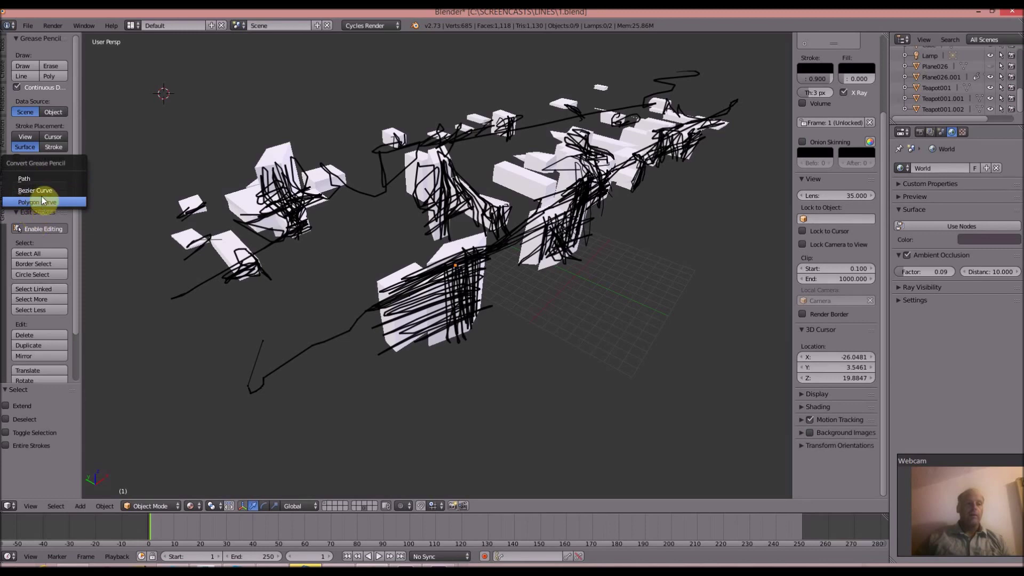
# Step: Convert the grease-pencil strokes to a Bezier Curve and orbit around to inspect the result
pyautogui.click(37, 191)
pyautogui.moveTo(336, 227); pyautogui.dragTo(511, 207, button='middle')
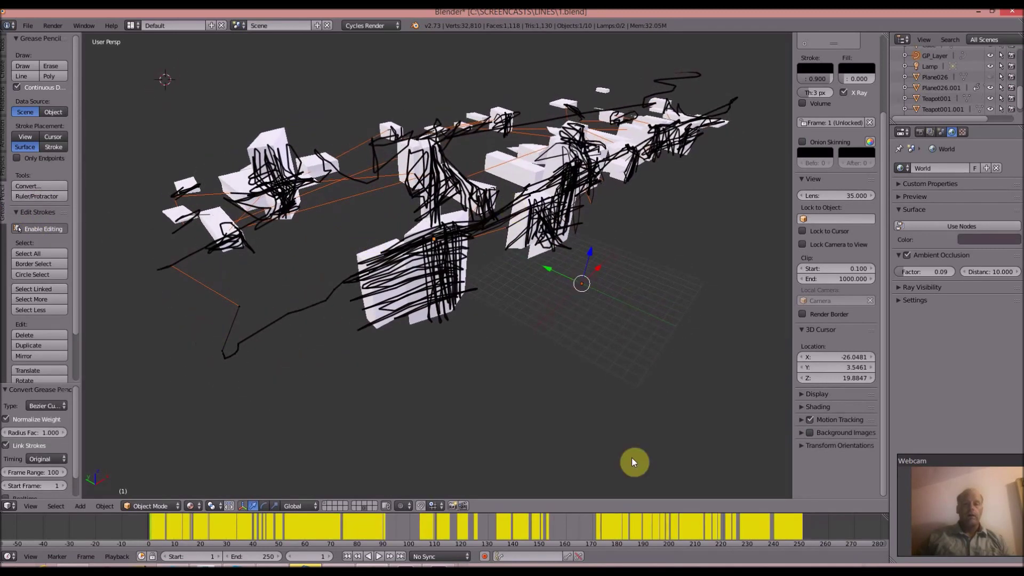
pyautogui.rightClick(567, 142)
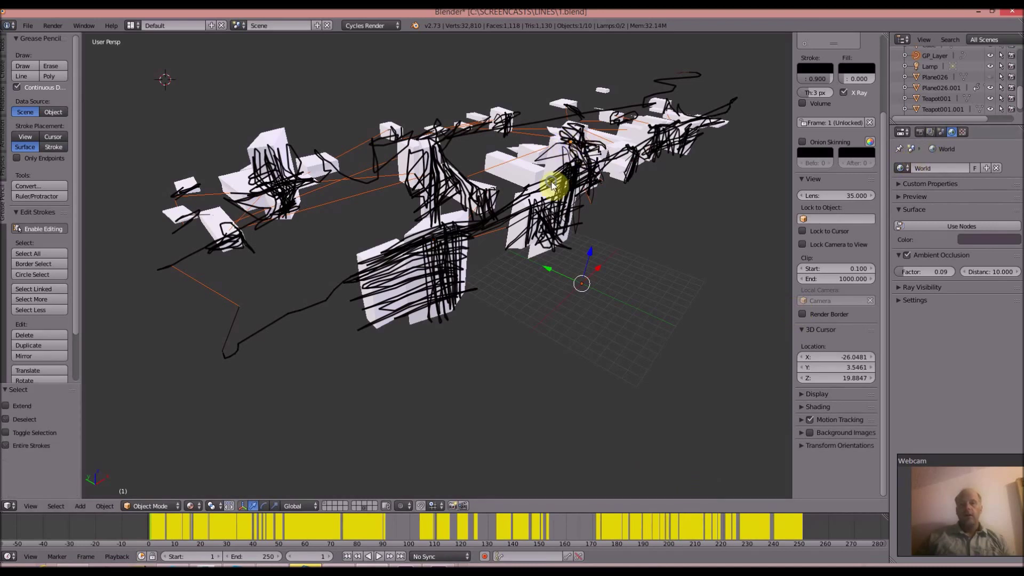
pyautogui.click(490, 189)
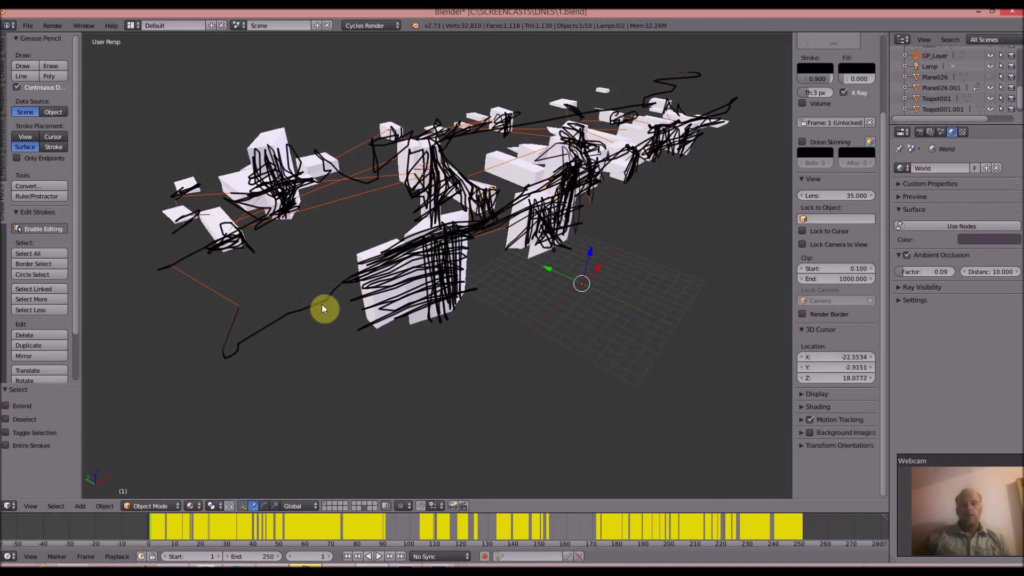
pyautogui.moveTo(322, 304)
pyautogui.mouseDown(button='middle')
pyautogui.moveTo(290, 297)
pyautogui.moveTo(268, 232)
pyautogui.mouseUp(button='middle')
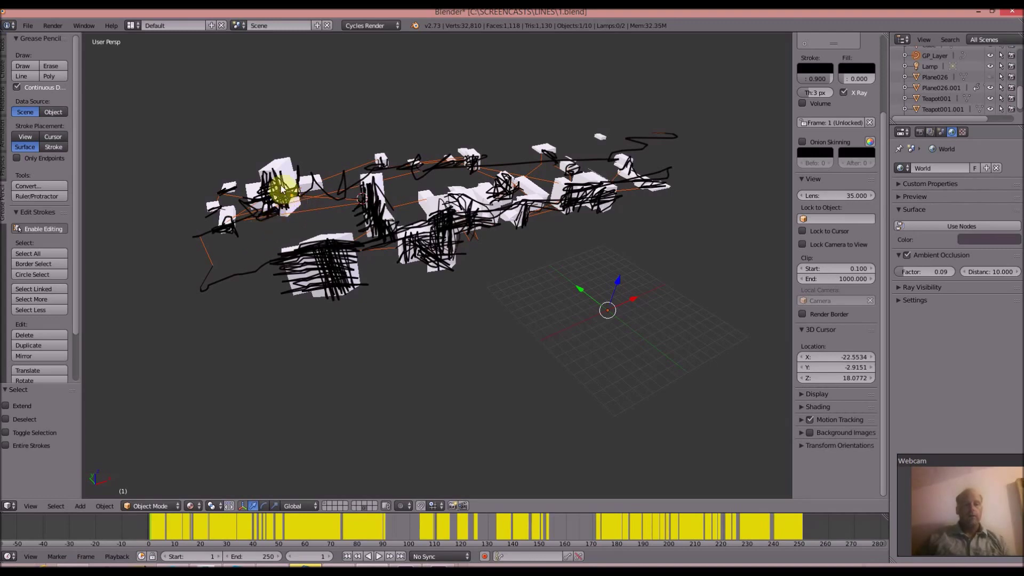
pyautogui.scroll(-3, 280, 187)
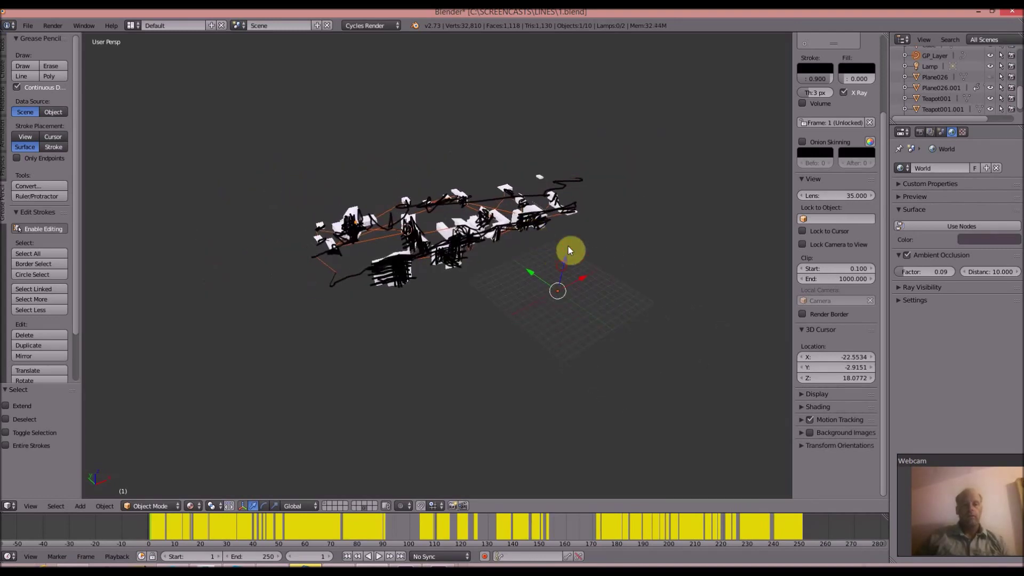
pyautogui.moveTo(569, 250); pyautogui.dragTo(568, 232)
# Step: Undo the test move and select the GP_Layer curve object
pyautogui.hotkey('ctrl', 'z')
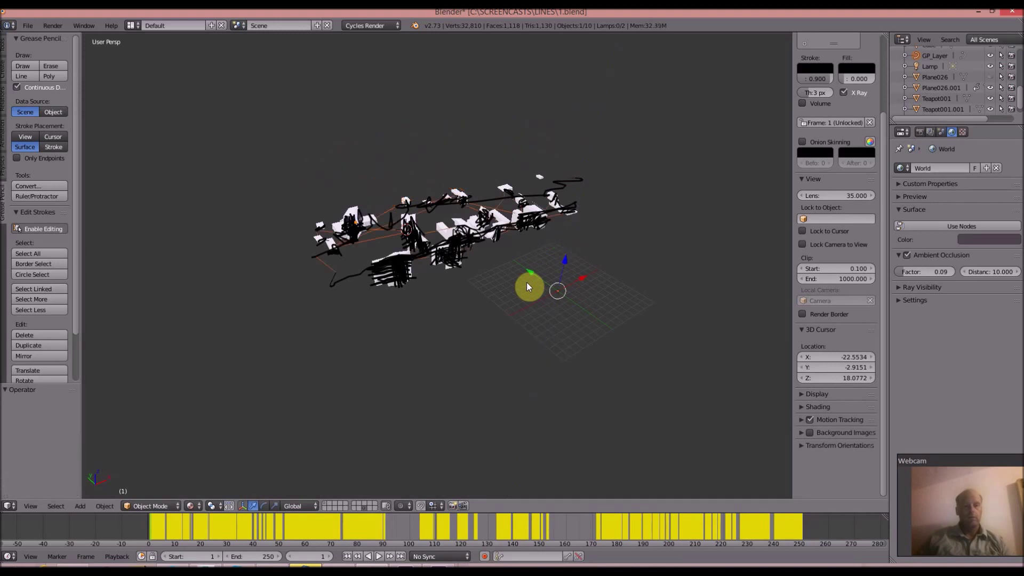
pyautogui.rightClick(447, 196)
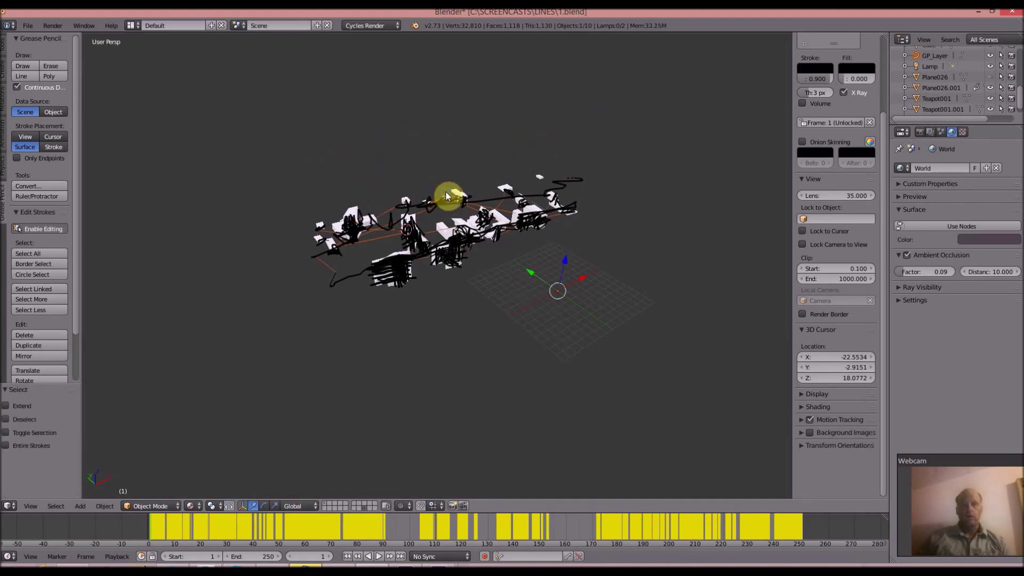
pyautogui.rightClick(471, 239)
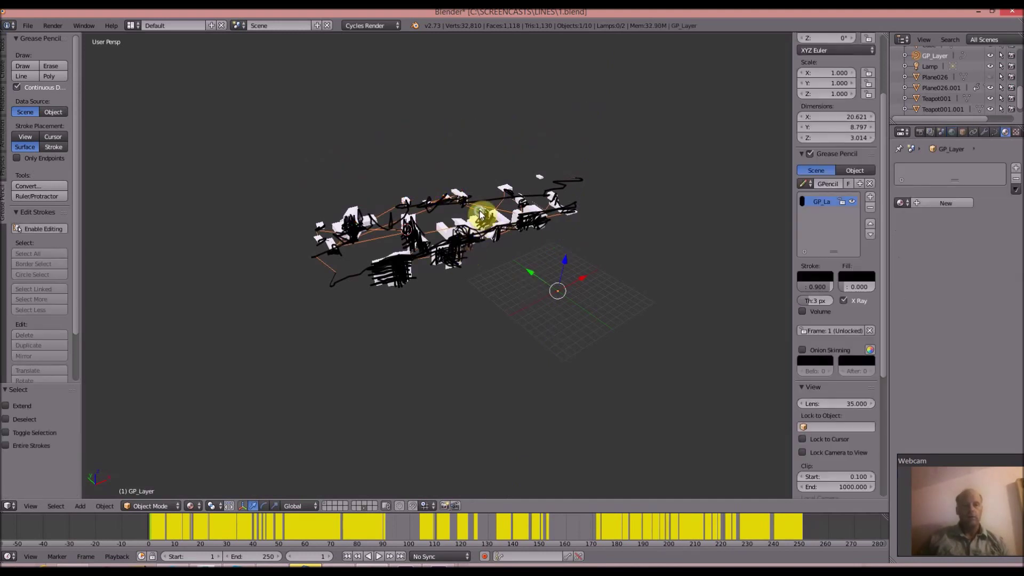
pyautogui.rightClick(481, 216)
pyautogui.rightClick(481, 216)
pyautogui.scroll(2, 472, 190)
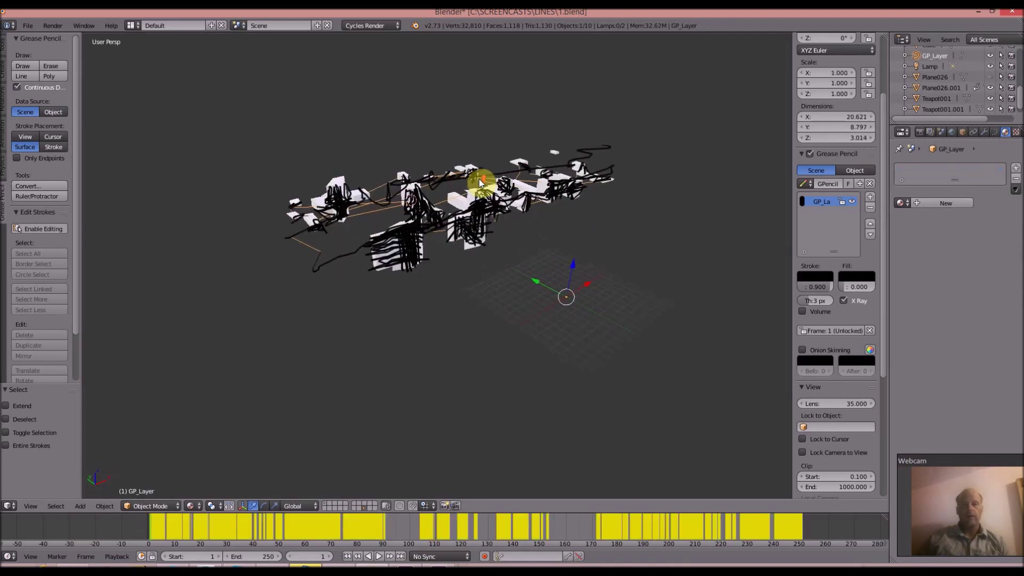
# Step: Set the GP_Layer curve's Bevel Depth to 0.095 so the strokes become solid tubes
pyautogui.click(995, 132)
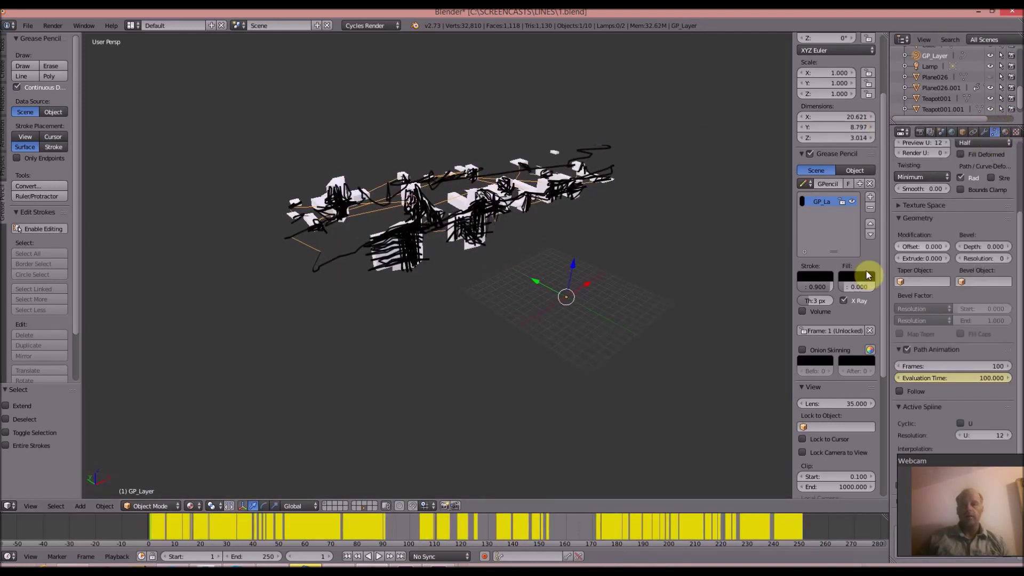
pyautogui.moveTo(988, 248); pyautogui.dragTo(994, 249)
pyautogui.scroll(6, 345, 224)
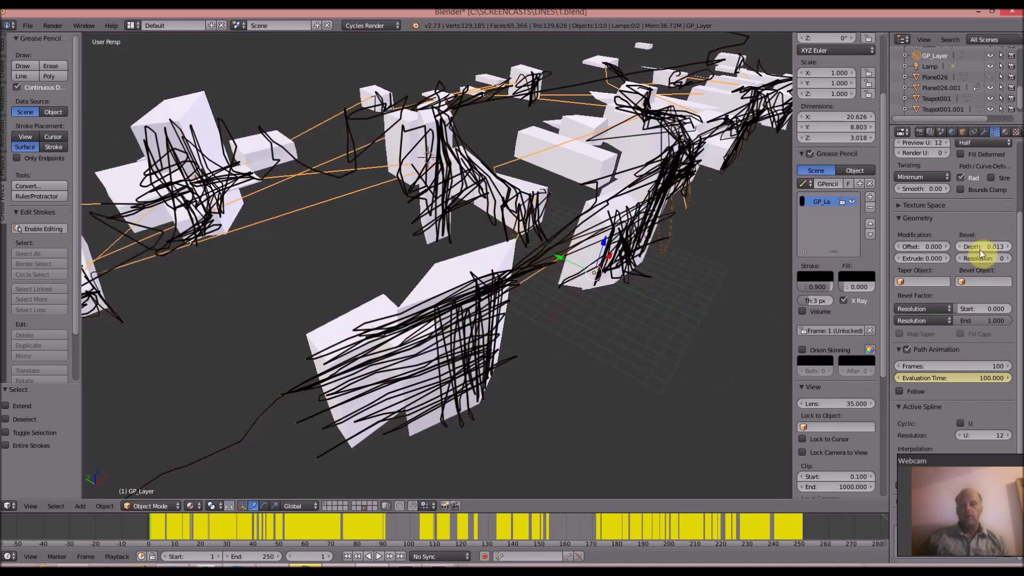
pyautogui.moveTo(995, 249)
pyautogui.mouseDown()
pyautogui.moveTo(1007, 249)
pyautogui.moveTo(997, 248)
pyautogui.mouseUp()
pyautogui.moveTo(461, 259); pyautogui.dragTo(623, 113, button='middle')
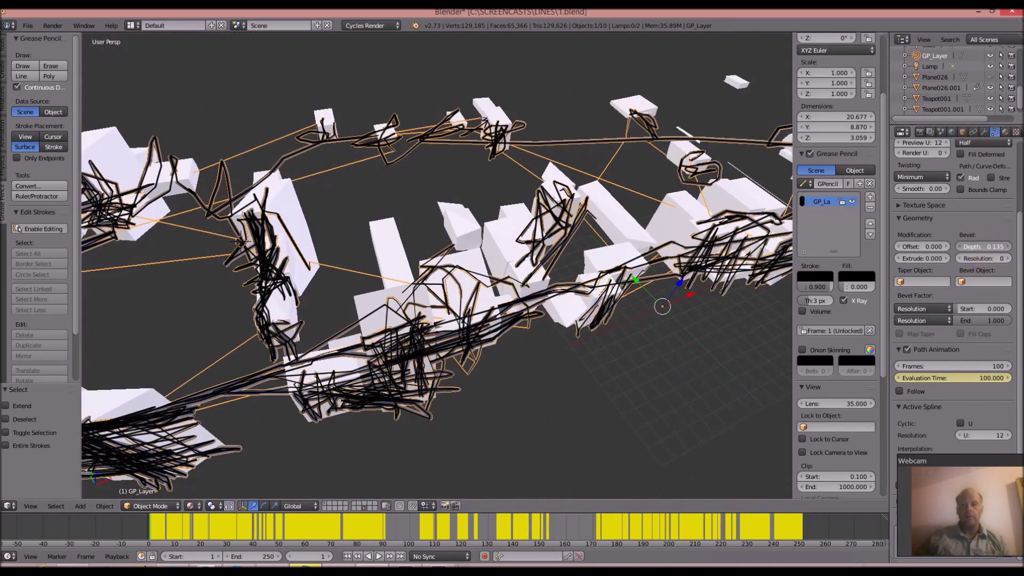
pyautogui.moveTo(984, 247)
pyautogui.mouseDown()
pyautogui.moveTo(993, 247)
pyautogui.moveTo(990, 258)
pyautogui.moveTo(959, 247)
pyautogui.mouseUp()
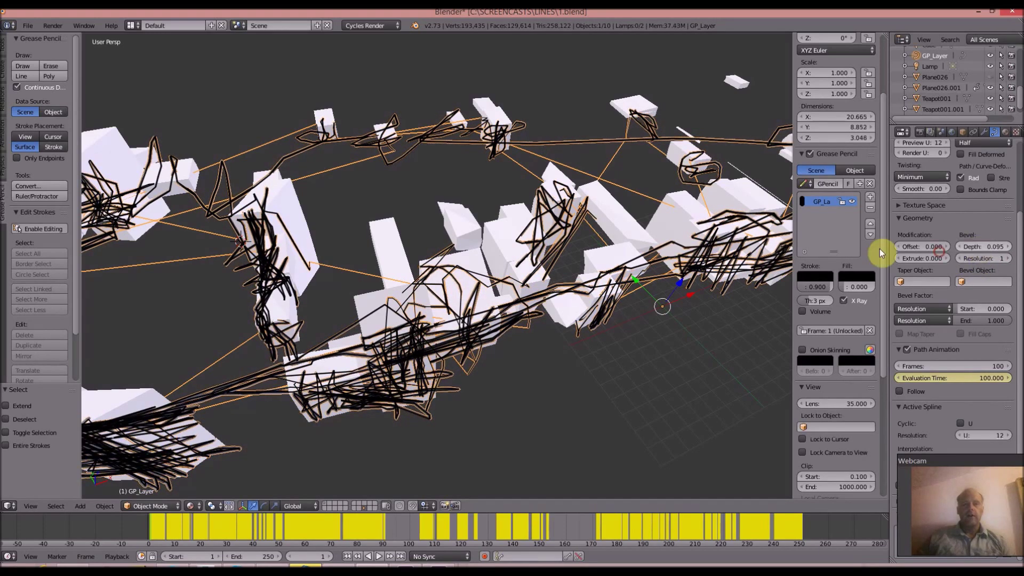
pyautogui.moveTo(376, 195)
pyautogui.mouseDown(button='middle')
pyautogui.moveTo(383, 180)
pyautogui.moveTo(384, 199)
pyautogui.mouseUp(button='middle')
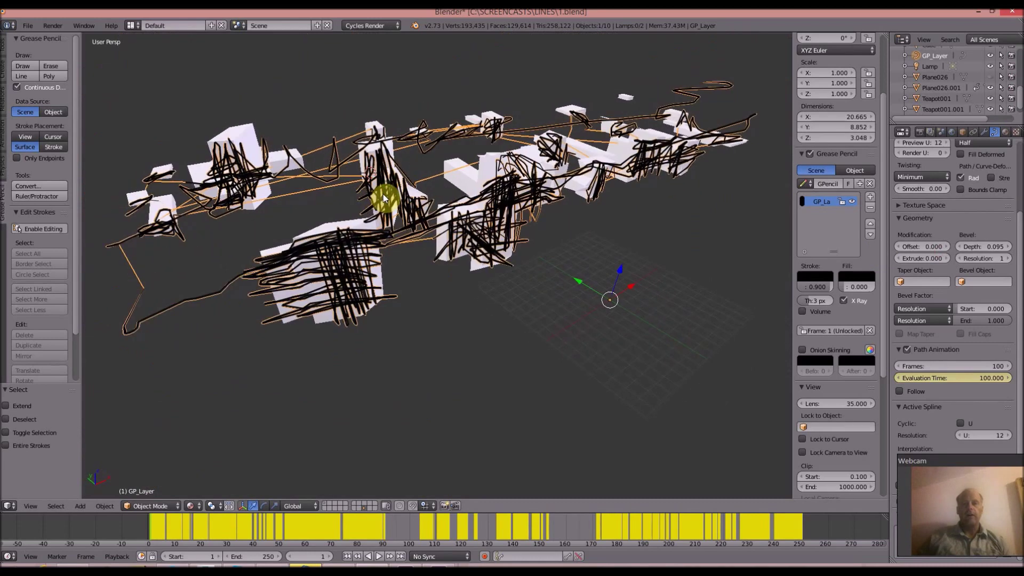
pyautogui.click(1005, 132)
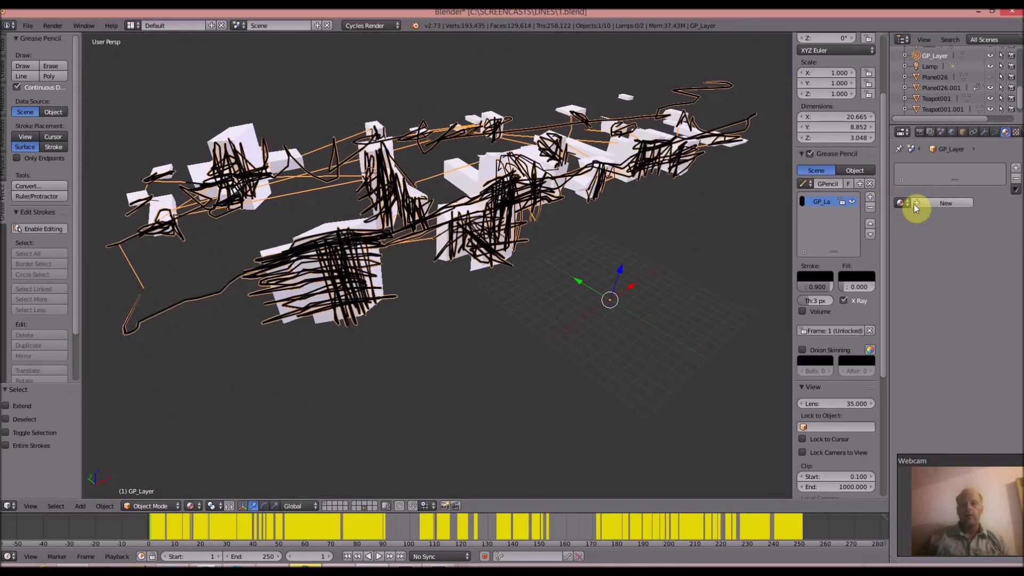
# Step: Give the curve new Material.006 as an Emission shader, strength 6.4, with a pale lavender colour
pyautogui.click(918, 203)
pyautogui.click(973, 261)
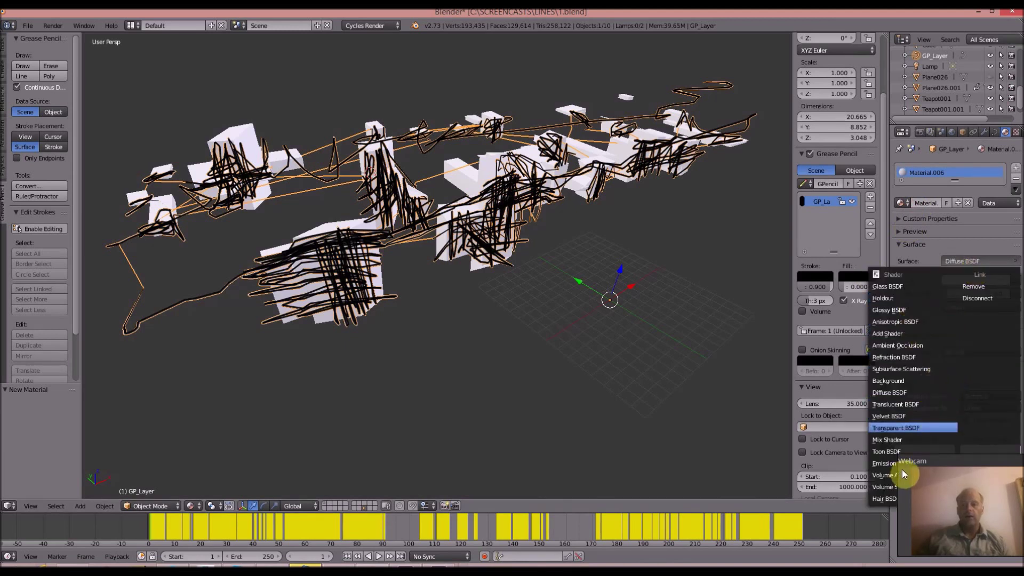
pyautogui.click(881, 463)
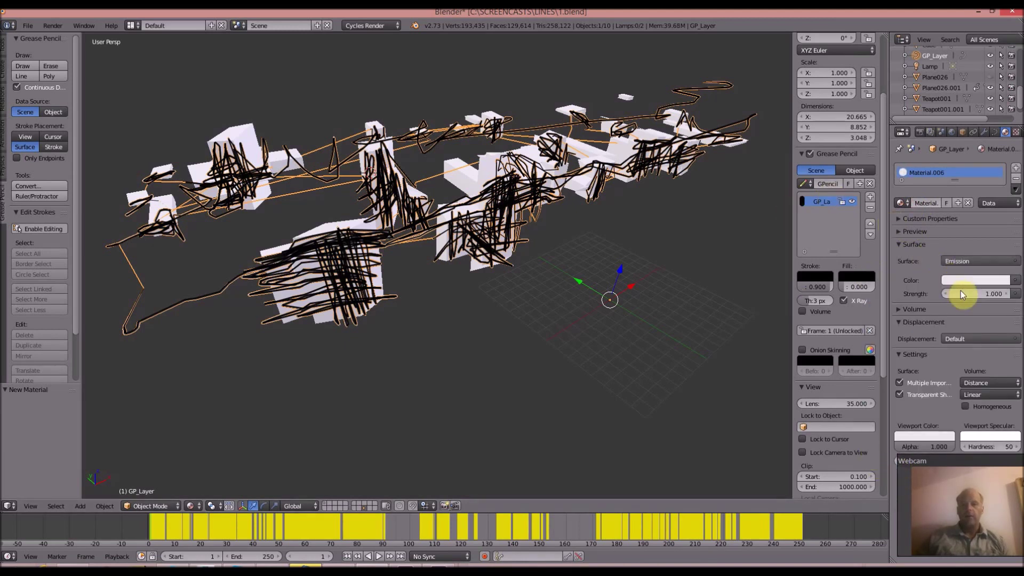
pyautogui.moveTo(960, 293); pyautogui.dragTo(976, 293)
pyautogui.click(976, 280)
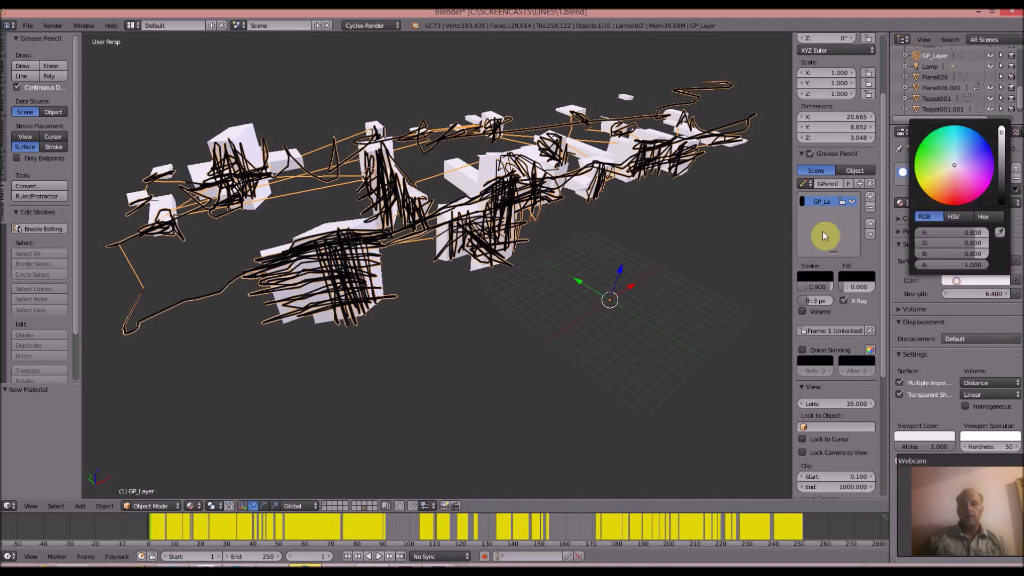
pyautogui.click(954, 281)
pyautogui.moveTo(965, 228); pyautogui.dragTo(955, 229)
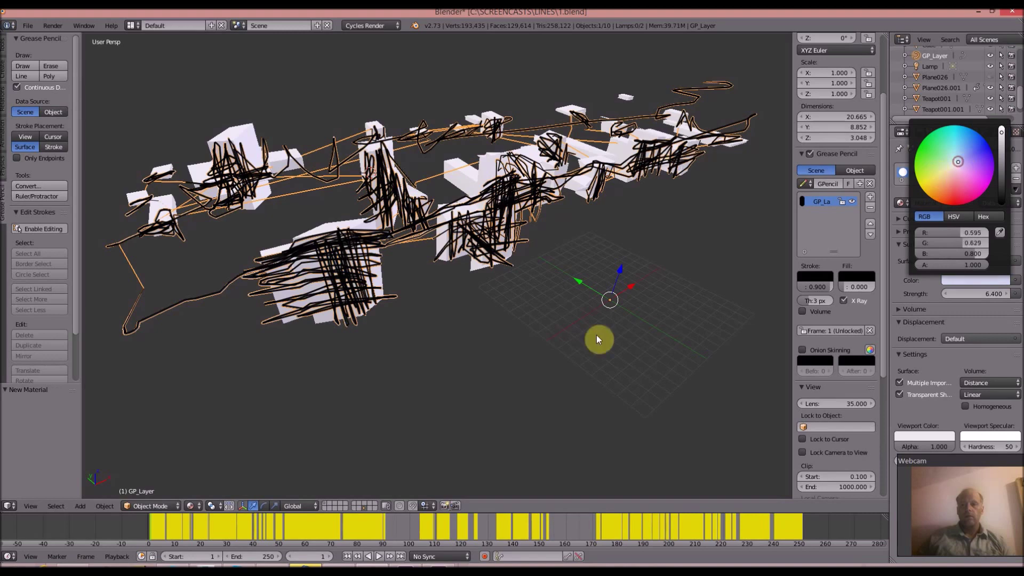
pyautogui.click(196, 506)
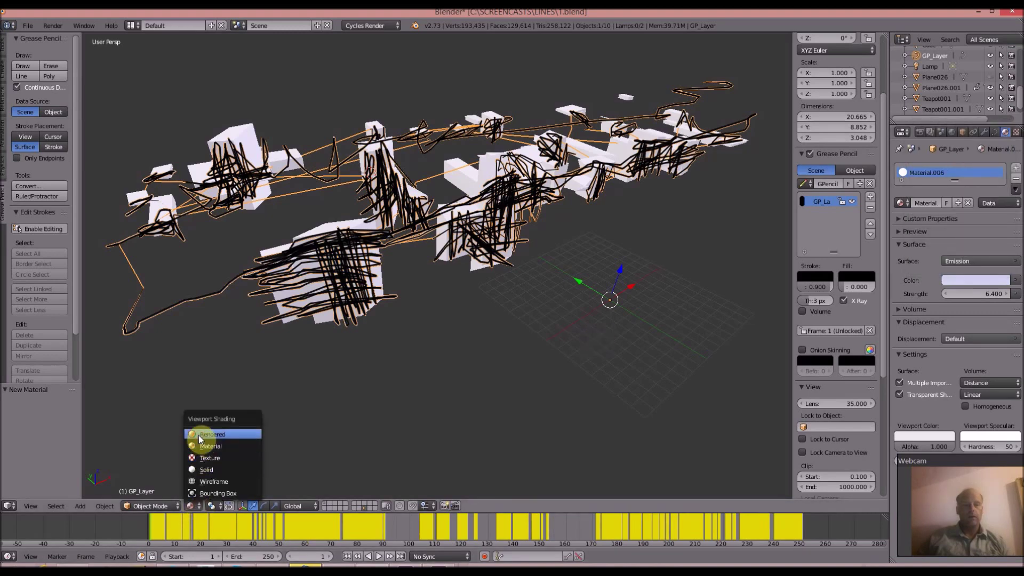
pyautogui.click(201, 436)
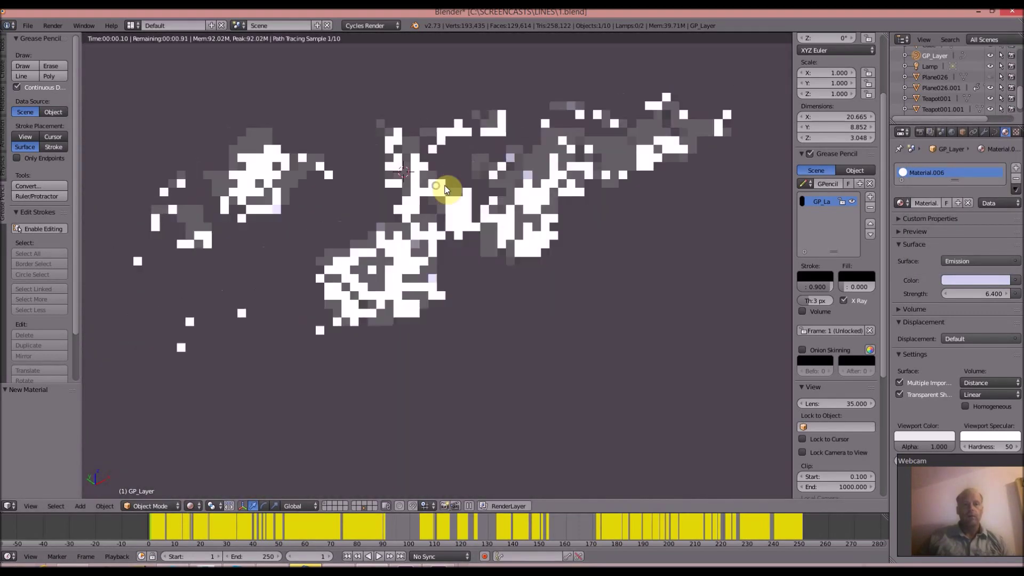
pyautogui.moveTo(452, 137)
pyautogui.mouseDown(button='middle')
pyautogui.moveTo(508, 170)
pyautogui.moveTo(518, 162)
pyautogui.mouseUp(button='middle')
pyautogui.scroll(3, 520, 163)
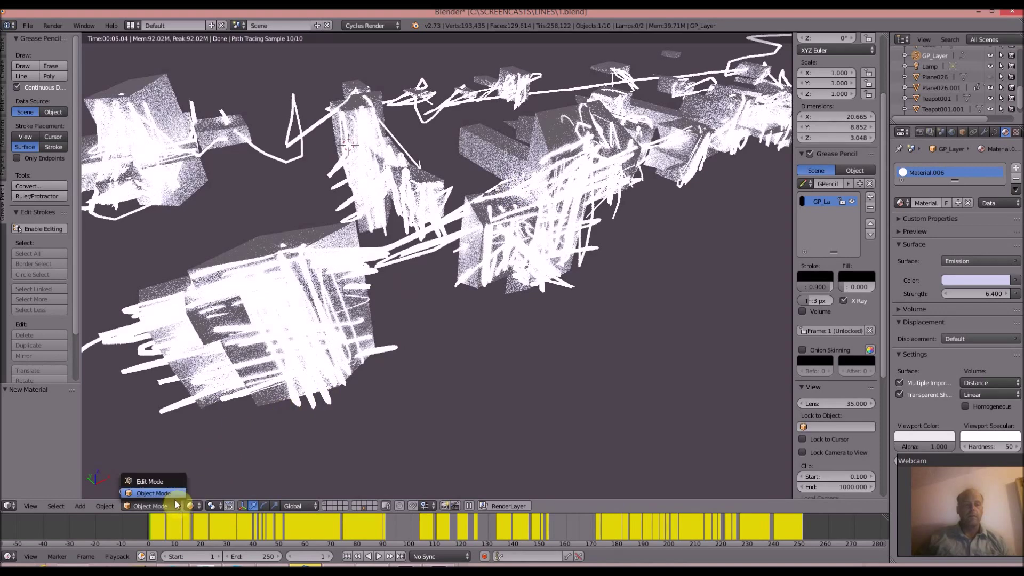
pyautogui.click(193, 505)
pyautogui.click(206, 447)
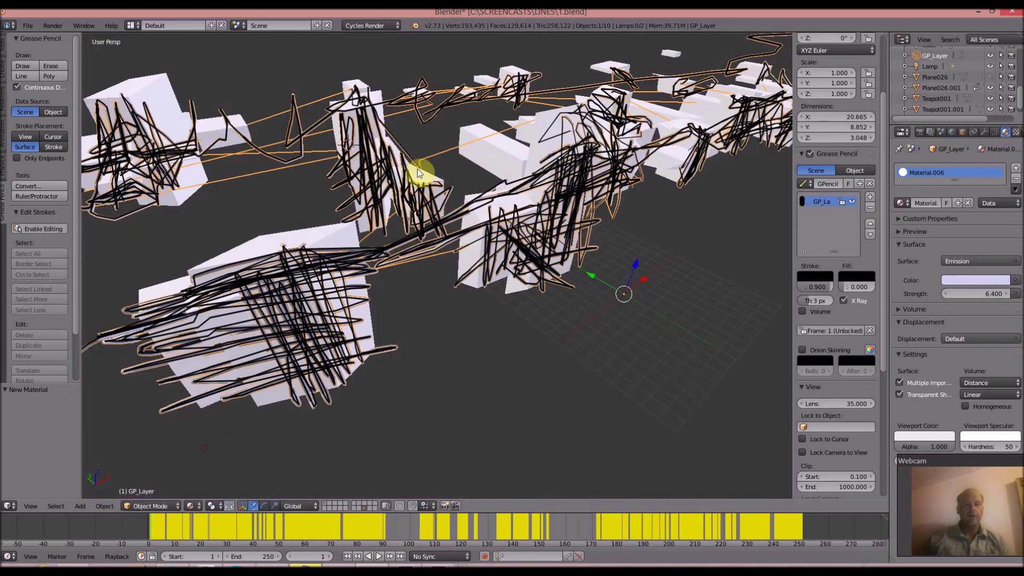
# Step: Select Plane026.001, add a new material, and darken its colour toward a dull purple
pyautogui.rightClick(515, 149)
pyautogui.scroll(-3, 581, 180)
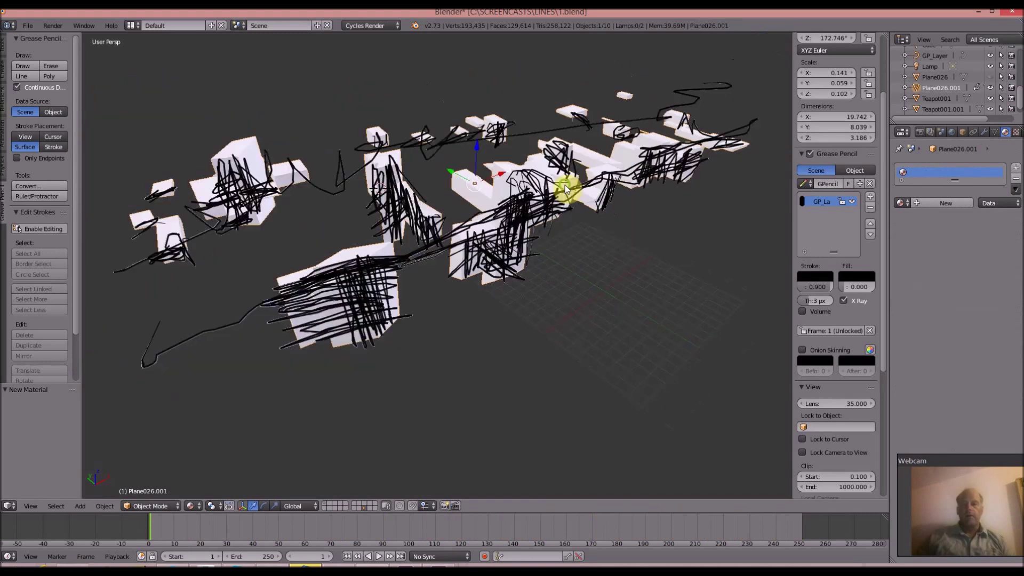
pyautogui.moveTo(565, 184); pyautogui.dragTo(556, 194, button='middle')
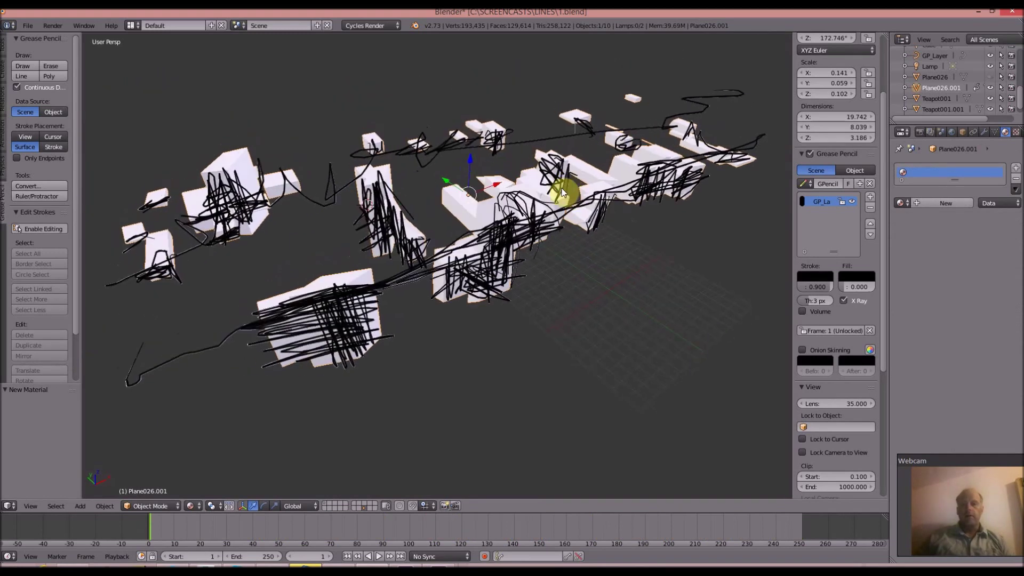
pyautogui.click(919, 205)
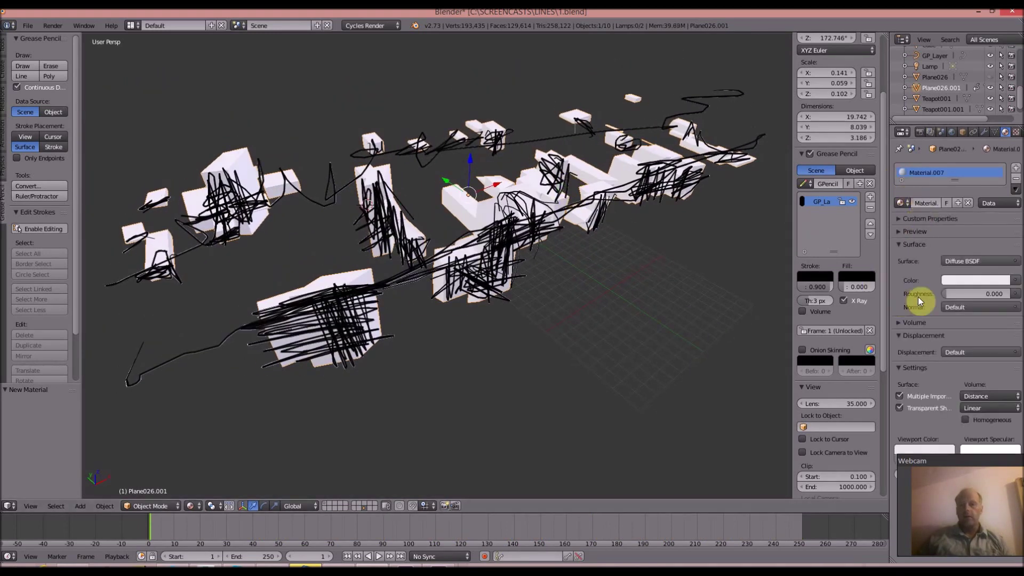
pyautogui.click(952, 280)
pyautogui.click(960, 280)
pyautogui.moveTo(969, 177); pyautogui.dragTo(975, 154)
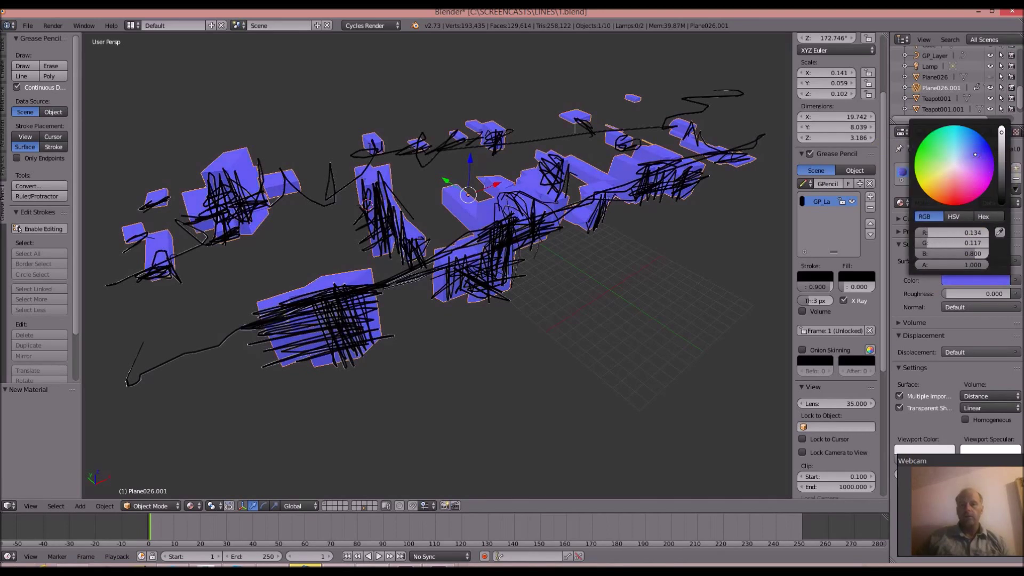
pyautogui.click(1001, 160)
pyautogui.click(948, 167)
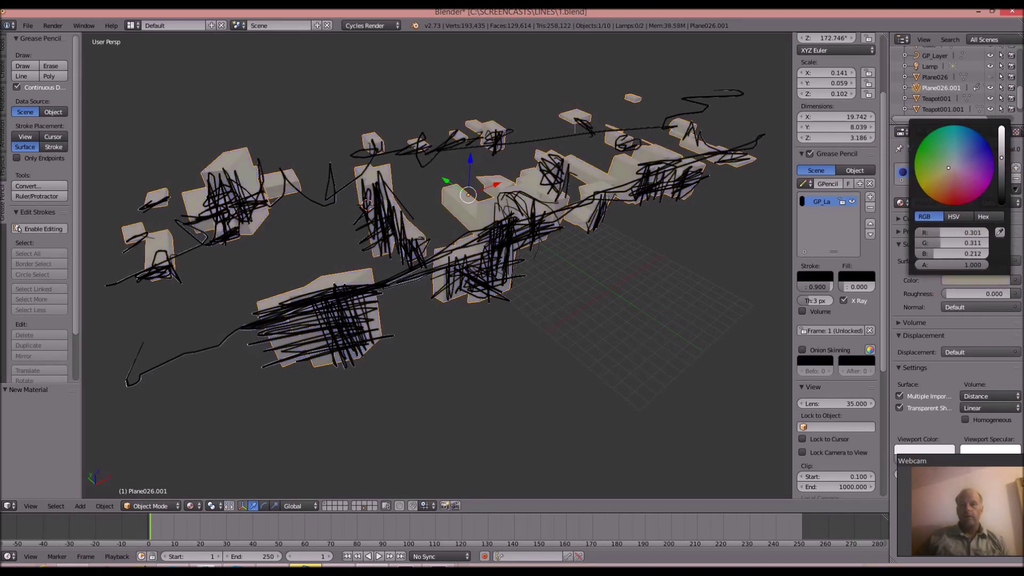
pyautogui.click(1001, 166)
pyautogui.click(1002, 174)
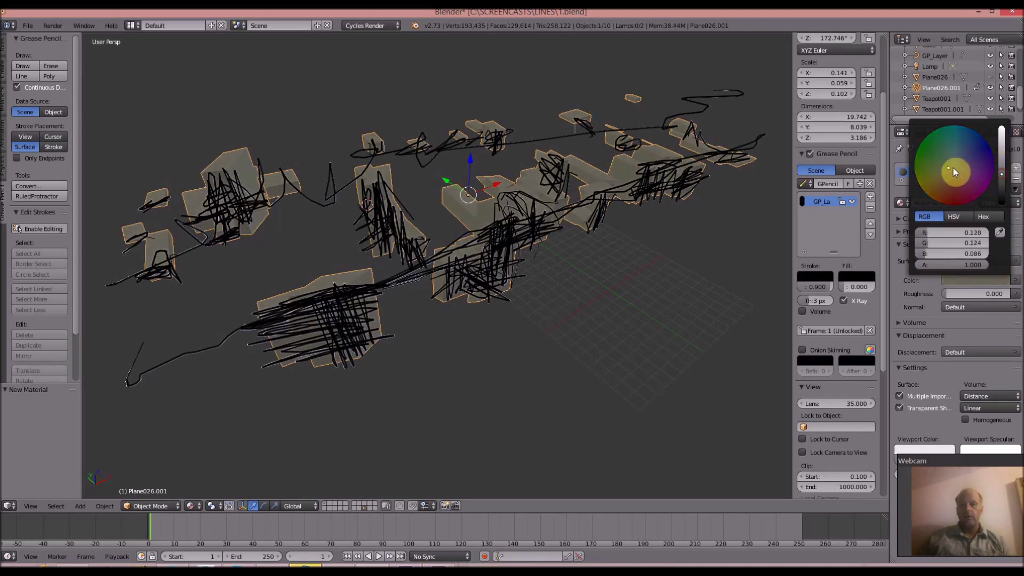
pyautogui.click(961, 169)
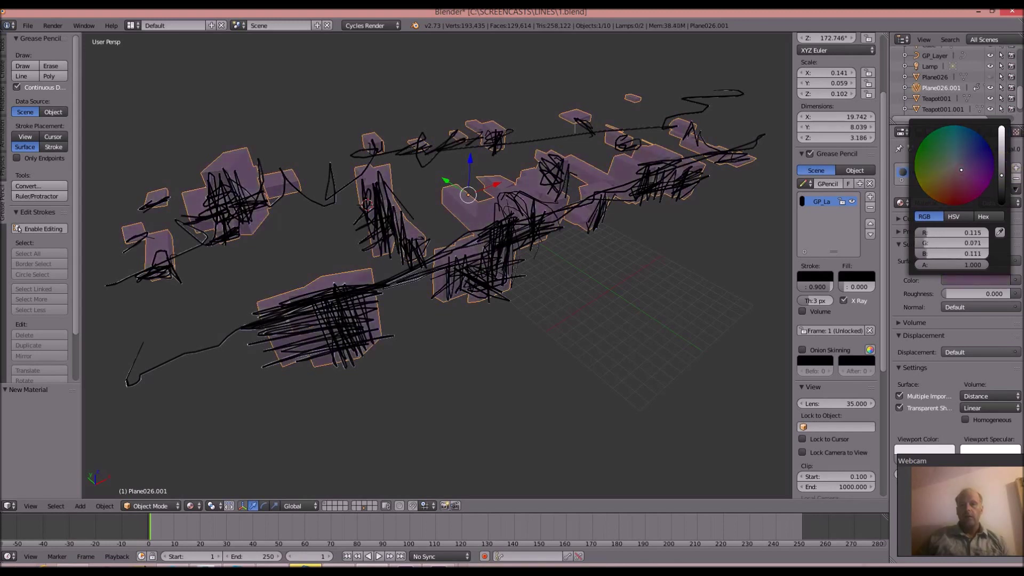
pyautogui.click(1002, 182)
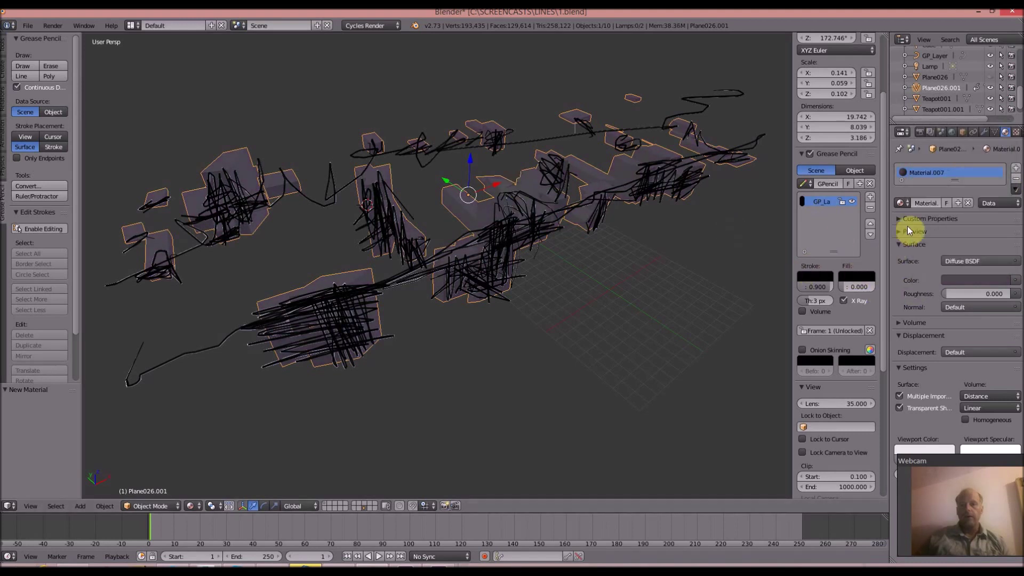
# Step: Switch the block material's Surface to Anisotropic BSDF and set a near-black Color
pyautogui.click(962, 262)
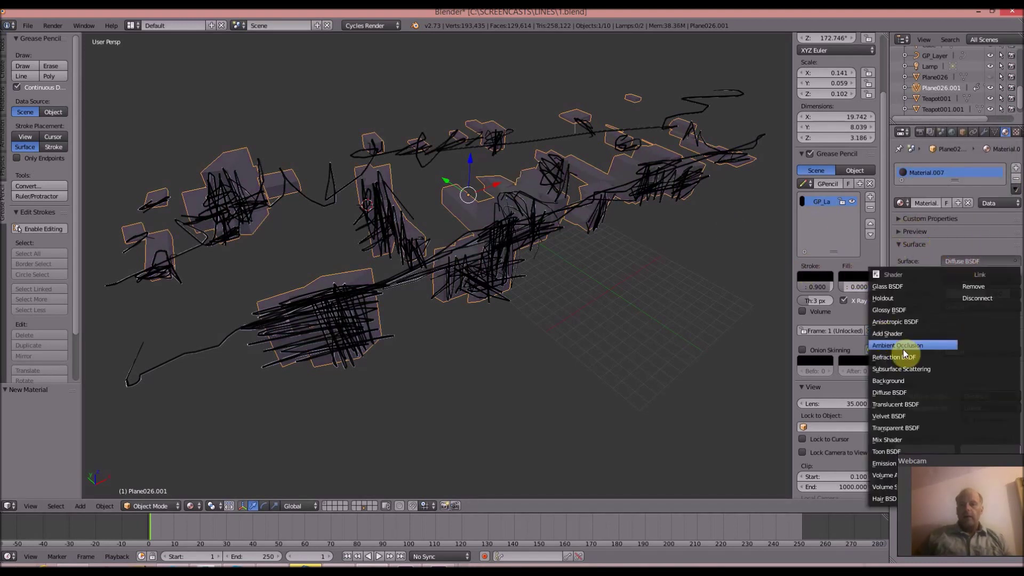
pyautogui.click(888, 322)
pyautogui.moveTo(440, 205); pyautogui.dragTo(446, 199, button='middle')
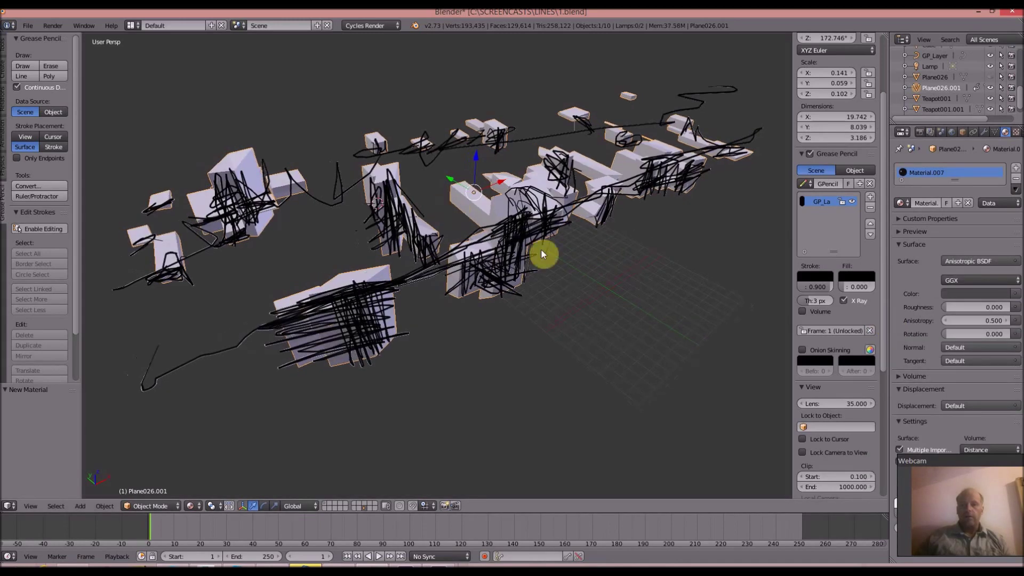
pyautogui.click(954, 296)
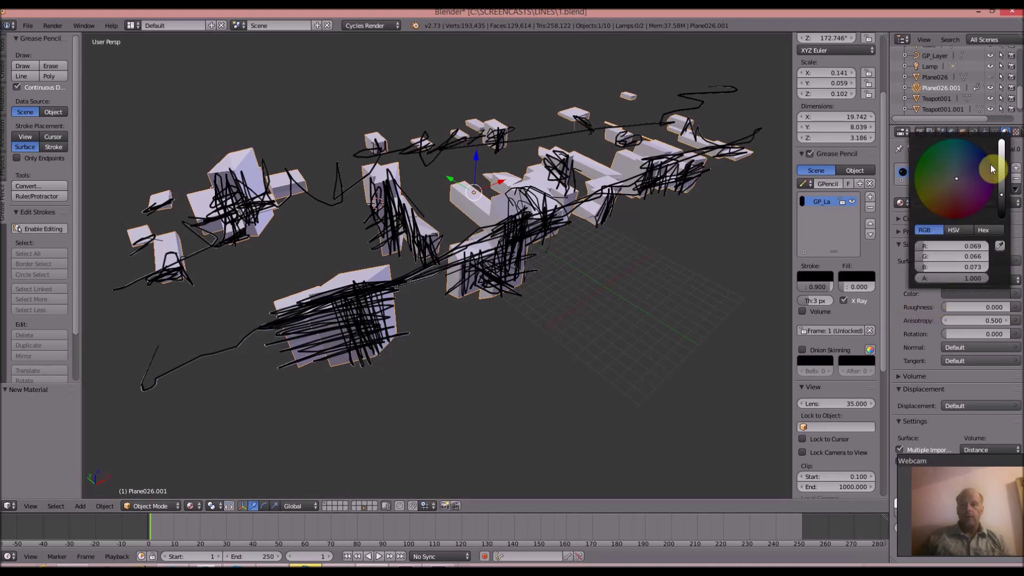
pyautogui.moveTo(1002, 184); pyautogui.dragTo(1002, 201)
pyautogui.moveTo(652, 206); pyautogui.dragTo(640, 213, button='middle')
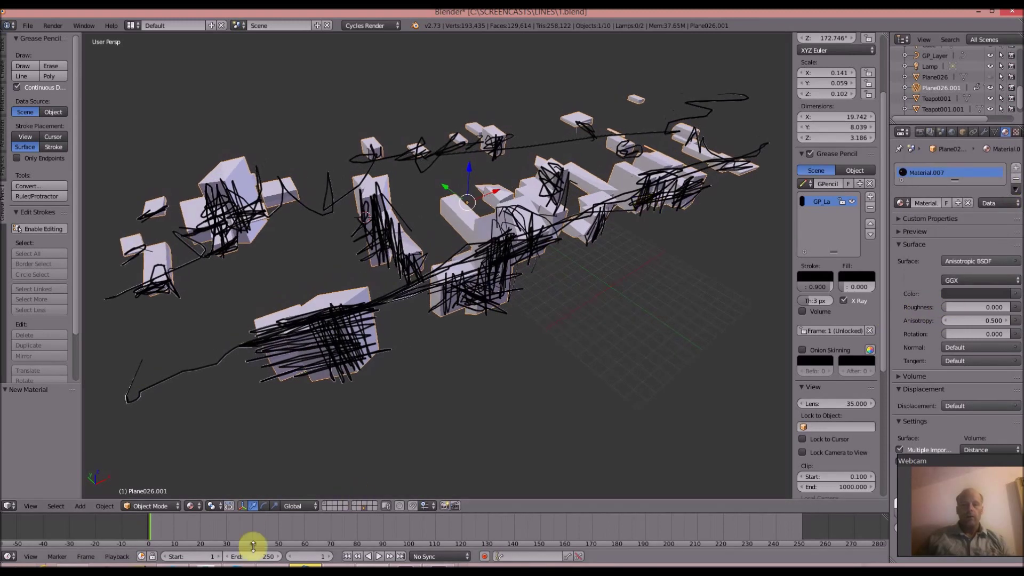
pyautogui.click(195, 507)
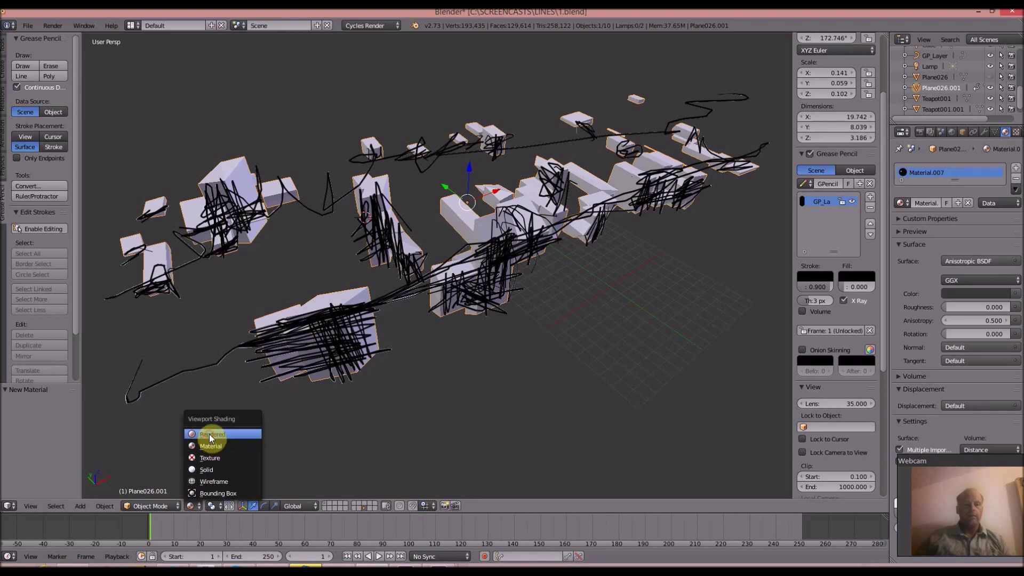
# Step: Switch the viewport to Rendered shading and orbit to view the glowing strokes over dark blocks
pyautogui.click(209, 434)
pyautogui.moveTo(446, 252); pyautogui.dragTo(389, 302, button='middle')
pyautogui.scroll(3, 376, 255)
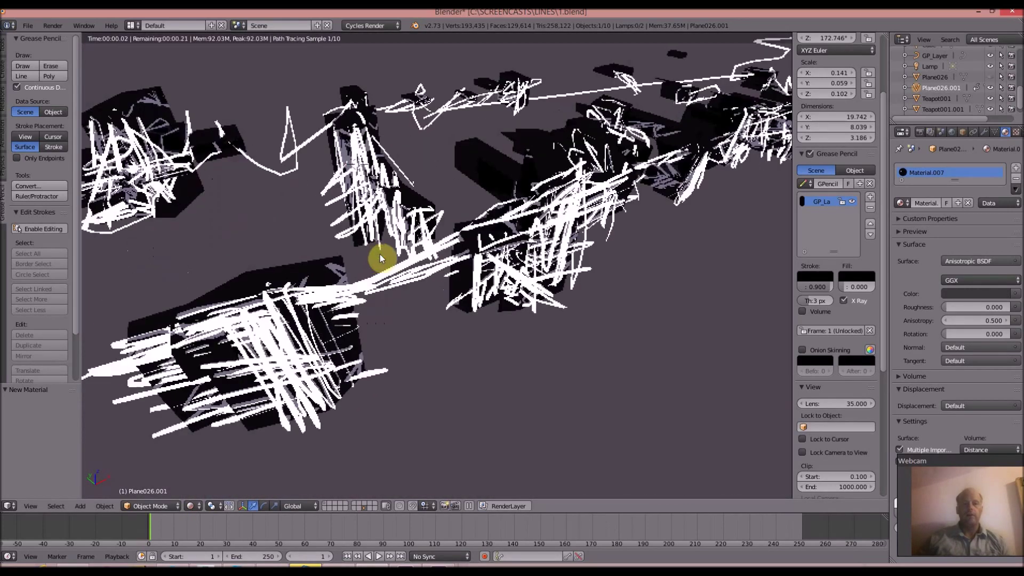
pyautogui.moveTo(380, 256); pyautogui.dragTo(393, 296, button='middle')
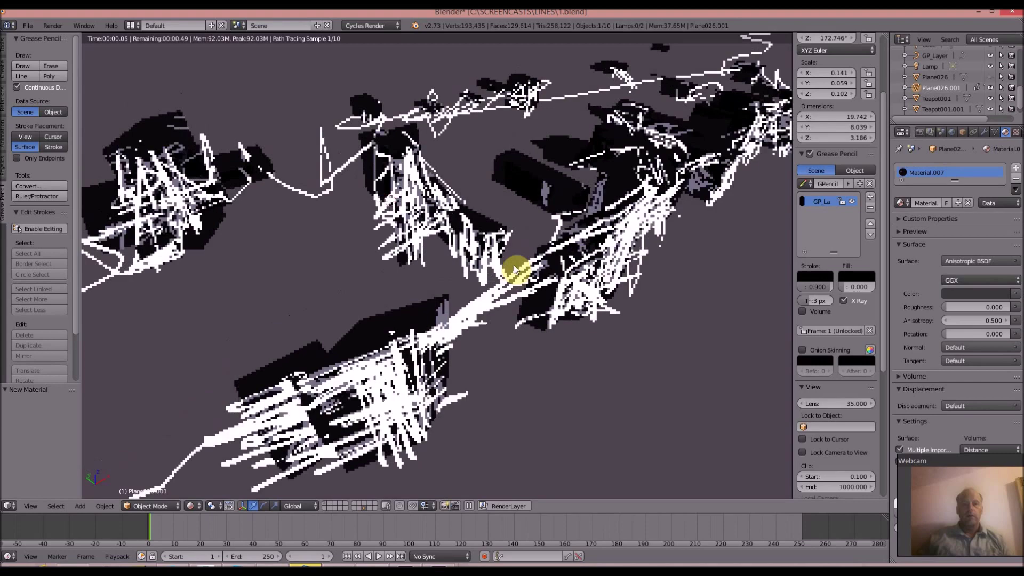
pyautogui.moveTo(514, 264); pyautogui.dragTo(547, 201, button='middle')
pyautogui.scroll(6, 540, 200)
pyautogui.scroll(-8, 540, 201)
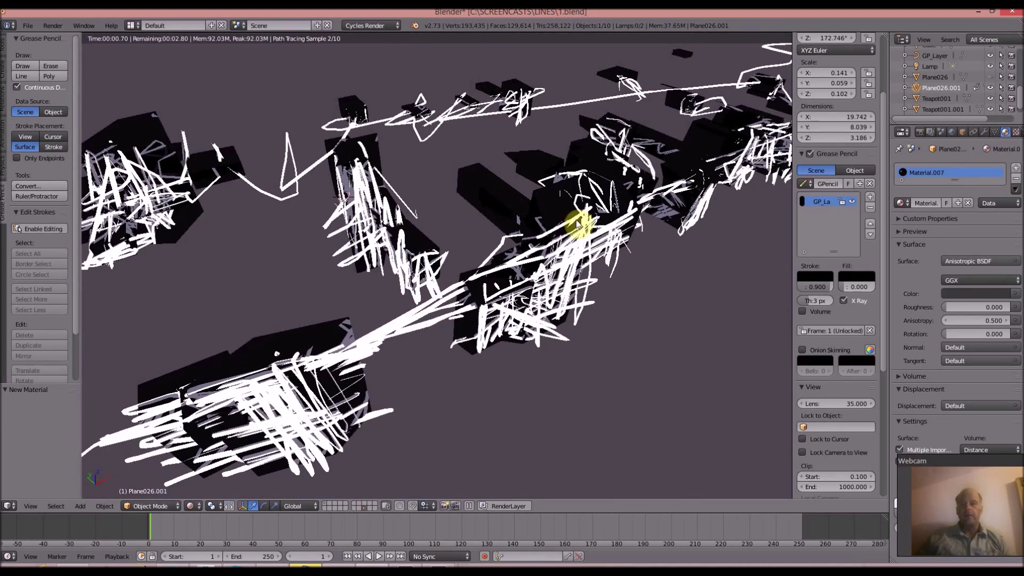
# Step: Change the block material's Surface shader back to Diffuse BSDF
pyautogui.click(965, 260)
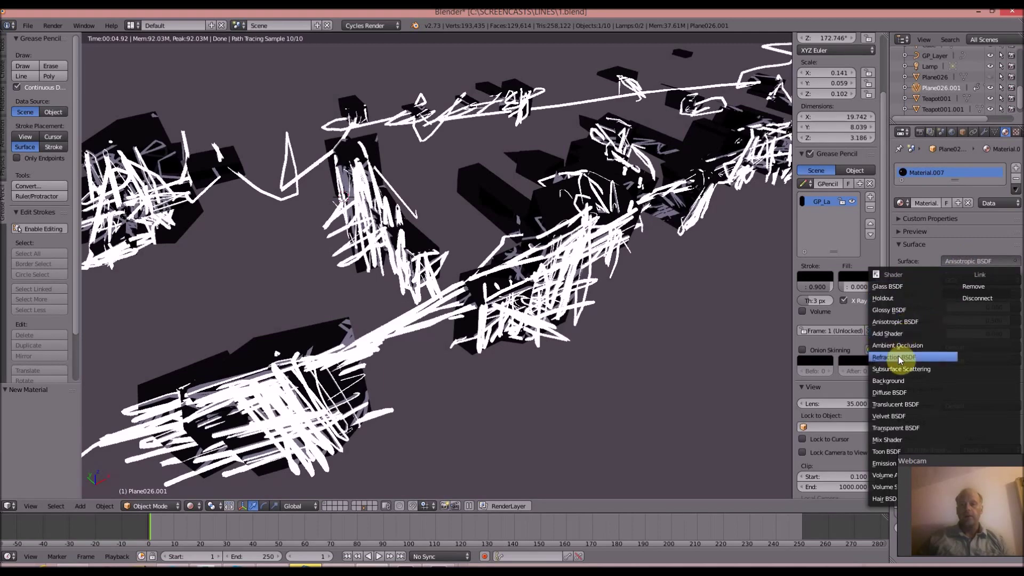
pyautogui.click(894, 392)
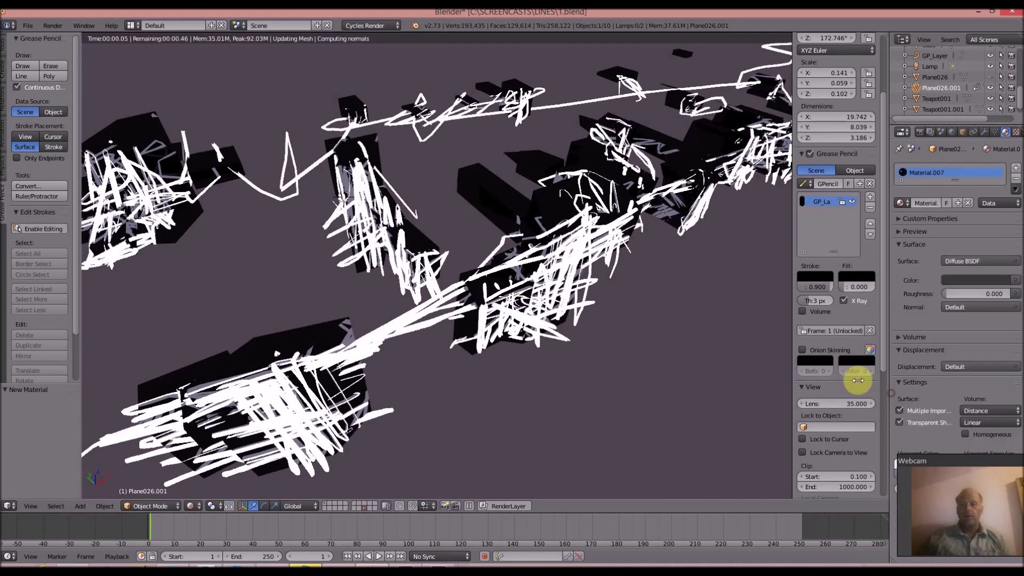
pyautogui.moveTo(494, 235); pyautogui.dragTo(581, 140, button='middle')
# Step: Change the World background colour to a very dark blue
pyautogui.click(950, 133)
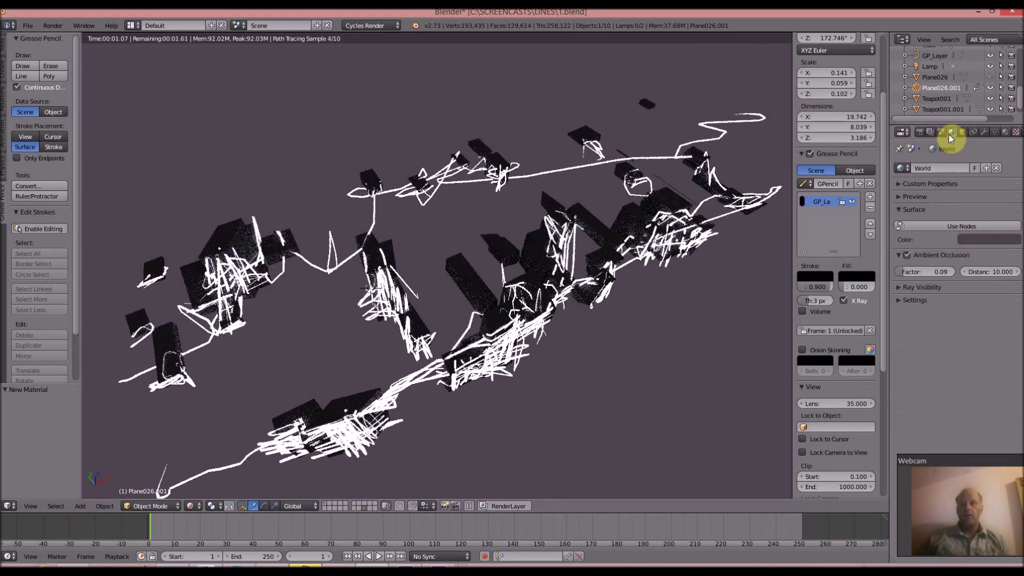
pyautogui.click(977, 240)
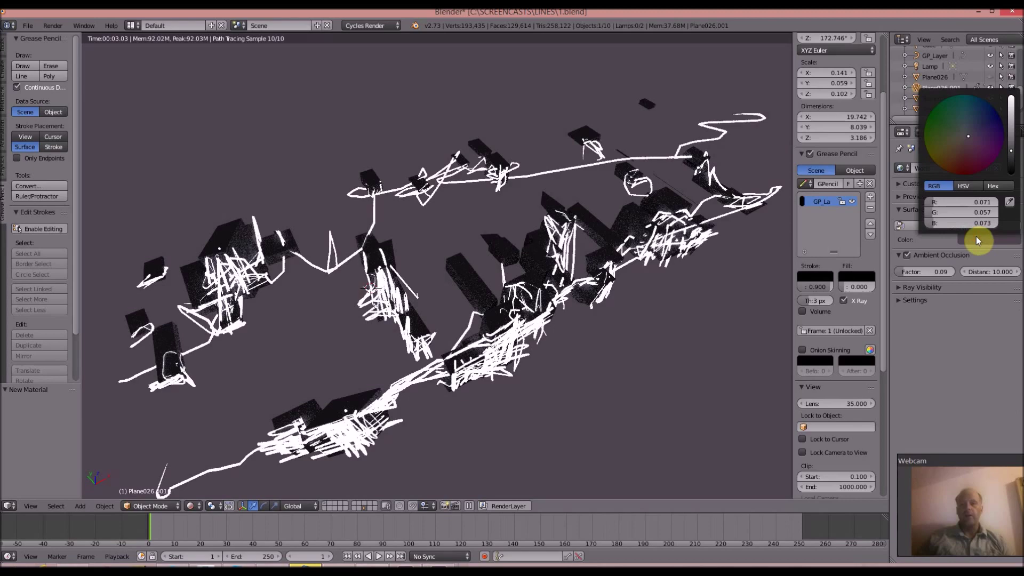
pyautogui.moveTo(1011, 151)
pyautogui.mouseDown()
pyautogui.moveTo(1011, 96)
pyautogui.moveTo(1010, 172)
pyautogui.moveTo(1011, 162)
pyautogui.mouseUp()
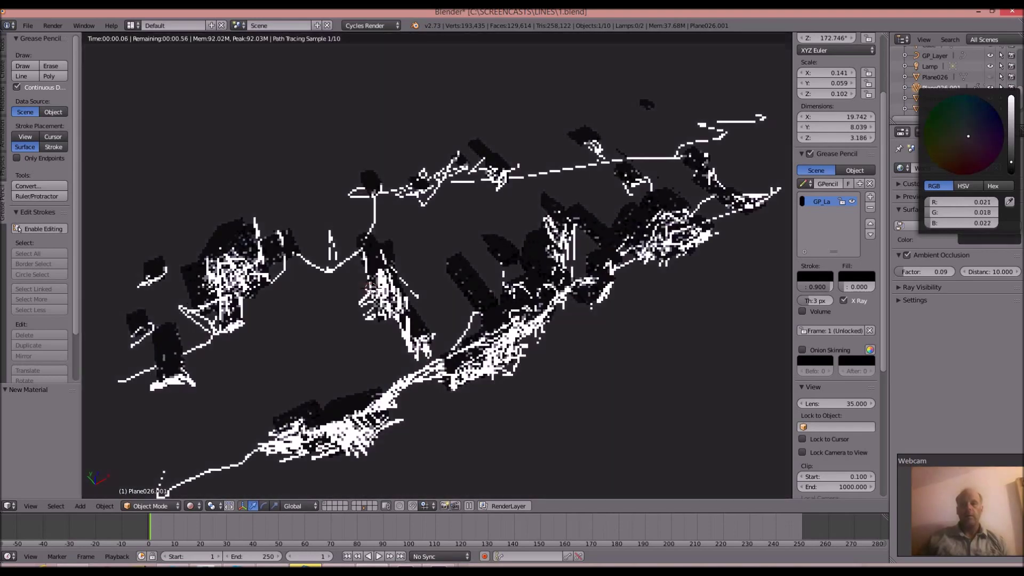
pyautogui.click(997, 125)
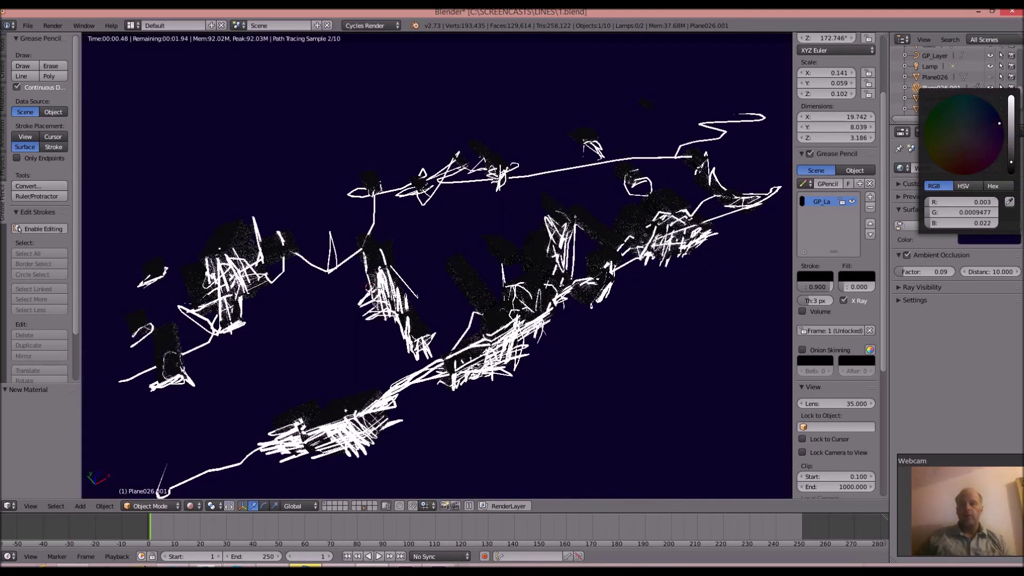
pyautogui.scroll(-2, 989, 131)
pyautogui.click(988, 131)
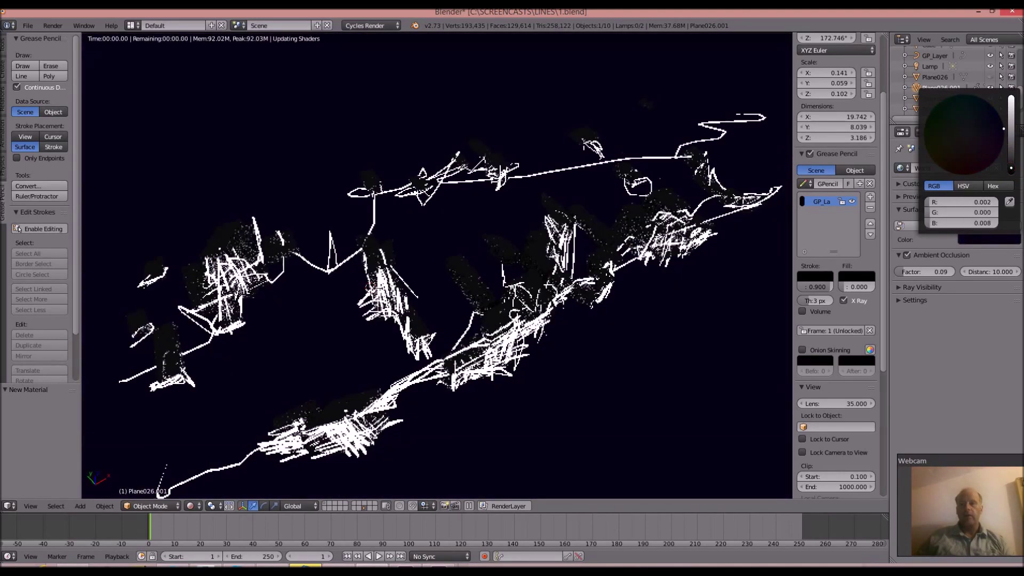
# Step: Zero the green and darken the background to near-black (R 0.002, B 0.004)
pyautogui.click(1012, 168)
pyautogui.moveTo(1012, 169); pyautogui.dragTo(1011, 172)
pyautogui.moveTo(1012, 172); pyautogui.dragTo(1012, 171)
pyautogui.moveTo(1011, 170); pyautogui.dragTo(1011, 171)
pyautogui.click(549, 228)
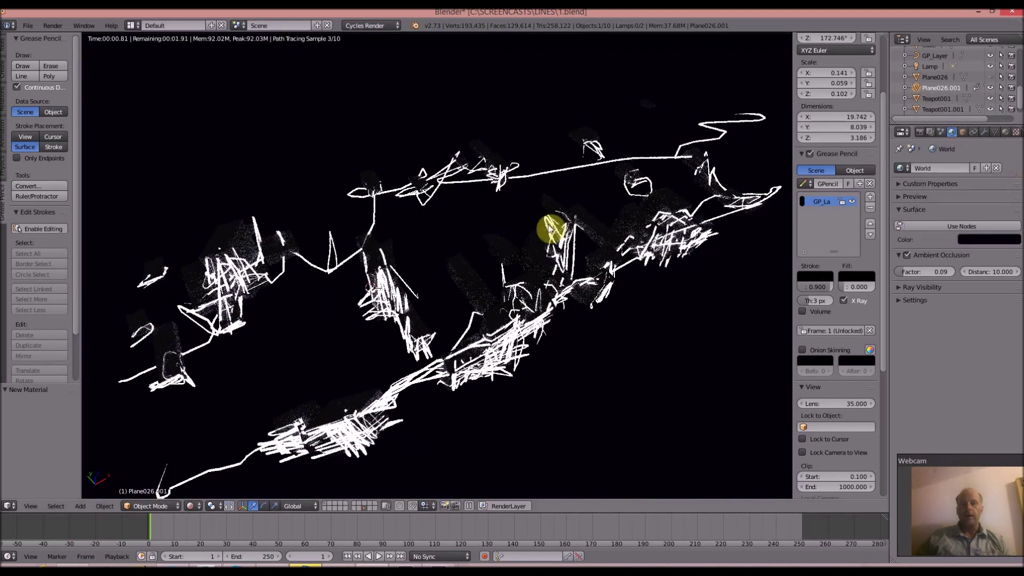
pyautogui.click(984, 239)
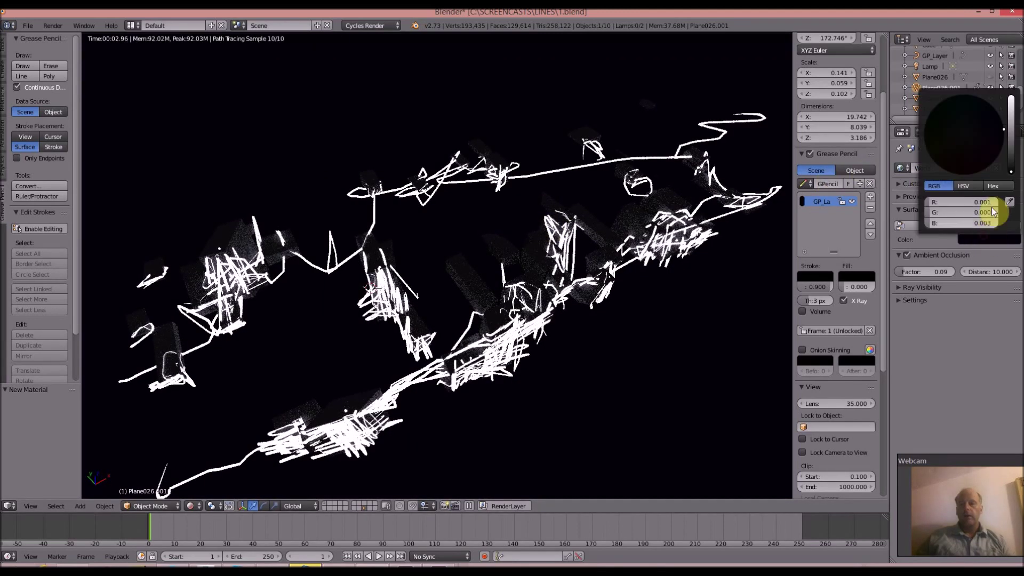
pyautogui.moveTo(1004, 161)
pyautogui.mouseDown()
pyautogui.moveTo(1007, 144)
pyautogui.moveTo(1008, 170)
pyautogui.moveTo(1019, 172)
pyautogui.mouseUp()
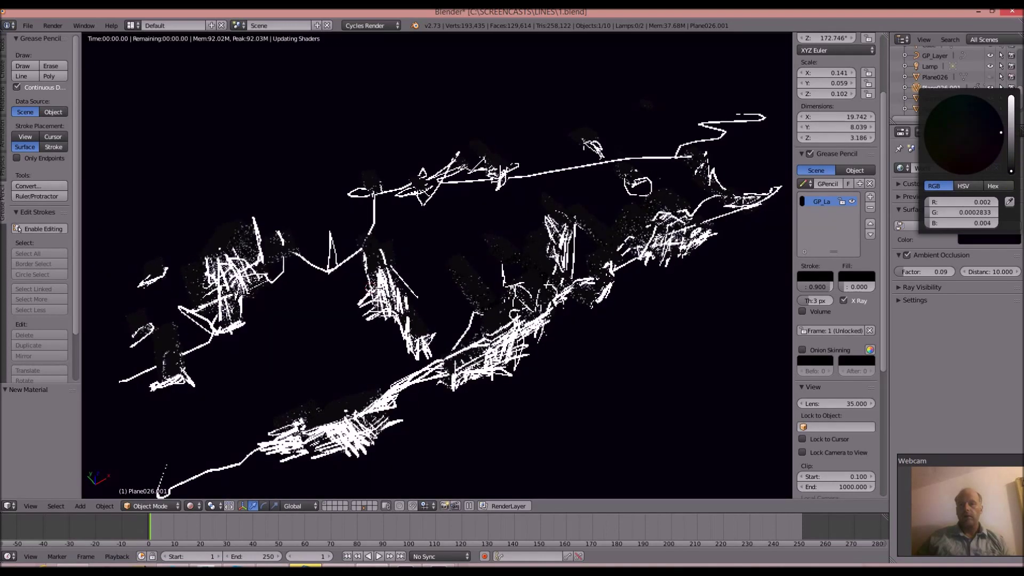
pyautogui.moveTo(361, 190)
pyautogui.mouseDown(button='middle')
pyautogui.moveTo(381, 183)
pyautogui.moveTo(453, 213)
pyautogui.mouseUp(button='middle')
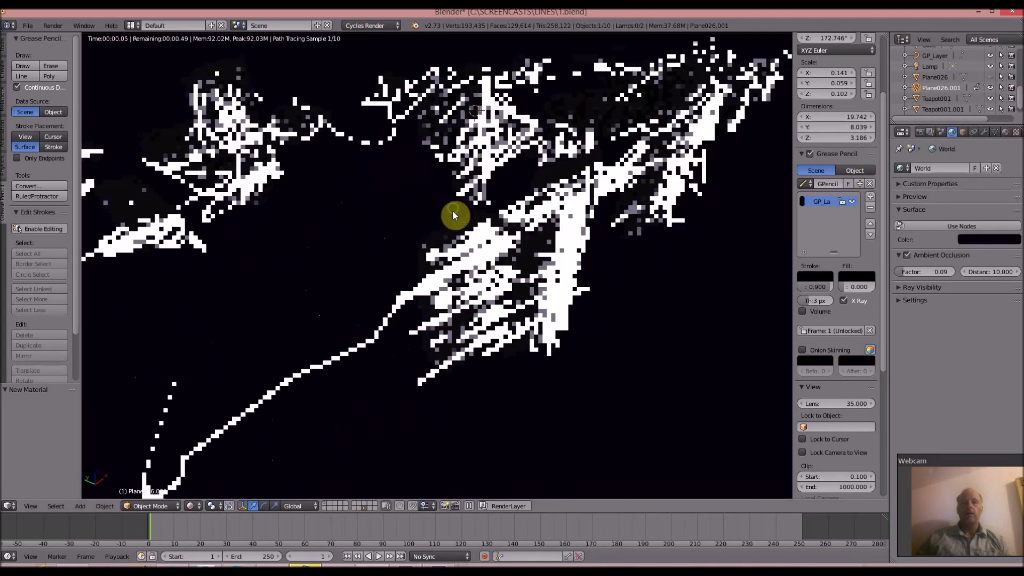
# Step: Orbit around the glowing strokes, then set Viewport Shading back to Material
pyautogui.scroll(6, 452, 213)
pyautogui.moveTo(494, 185); pyautogui.dragTo(343, 236, button='middle')
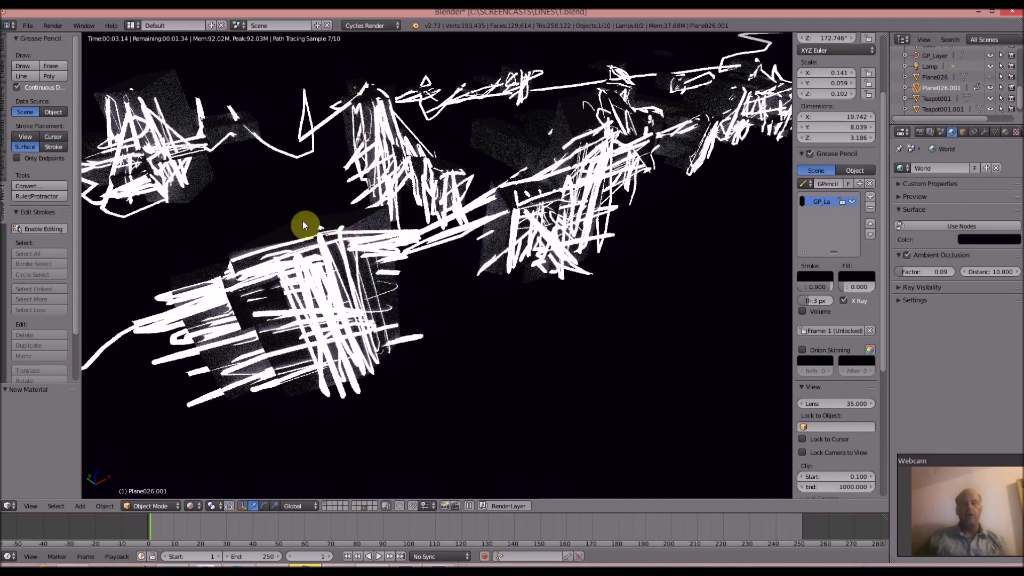
pyautogui.scroll(-8, 350, 185)
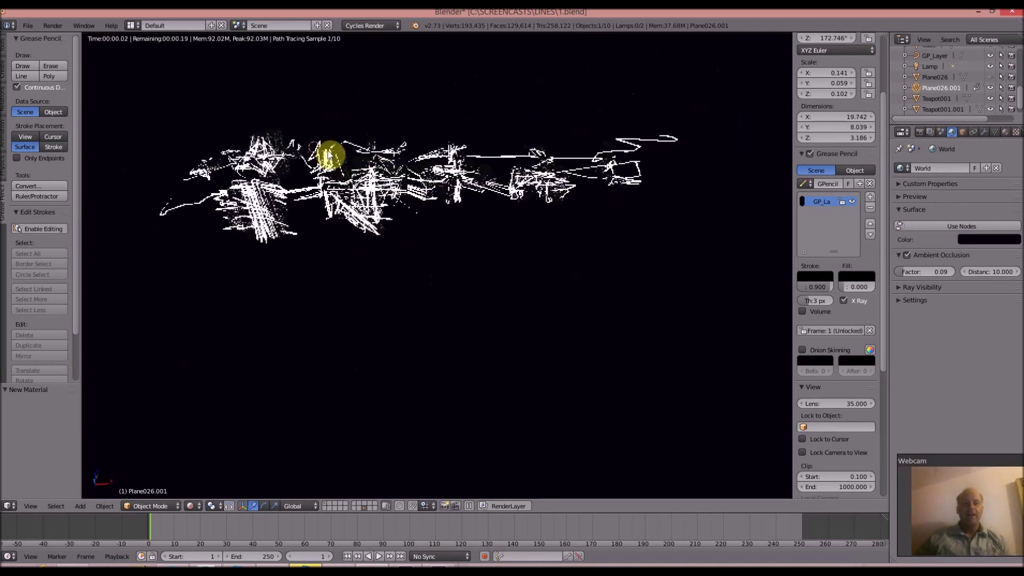
pyautogui.scroll(6, 351, 190)
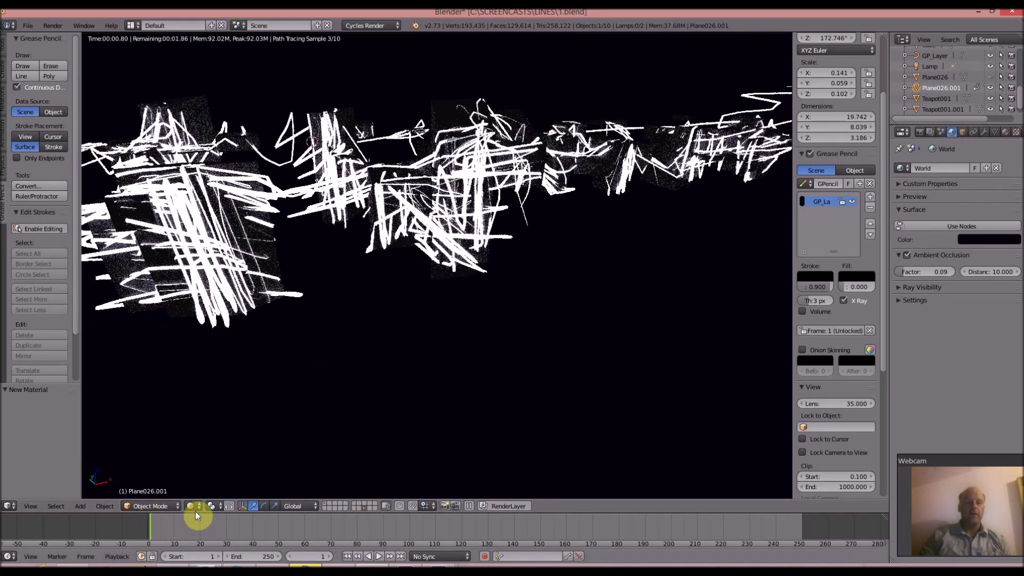
pyautogui.click(193, 505)
pyautogui.click(207, 446)
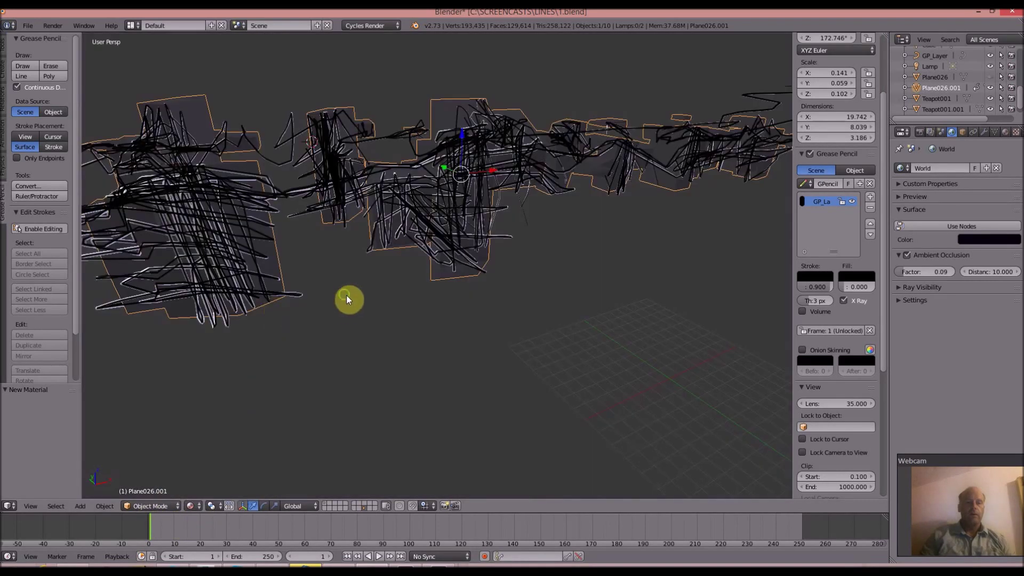
# Step: Zoom in slightly and start a Grease Pencil Draw session for new strokes
pyautogui.scroll(2, 346, 298)
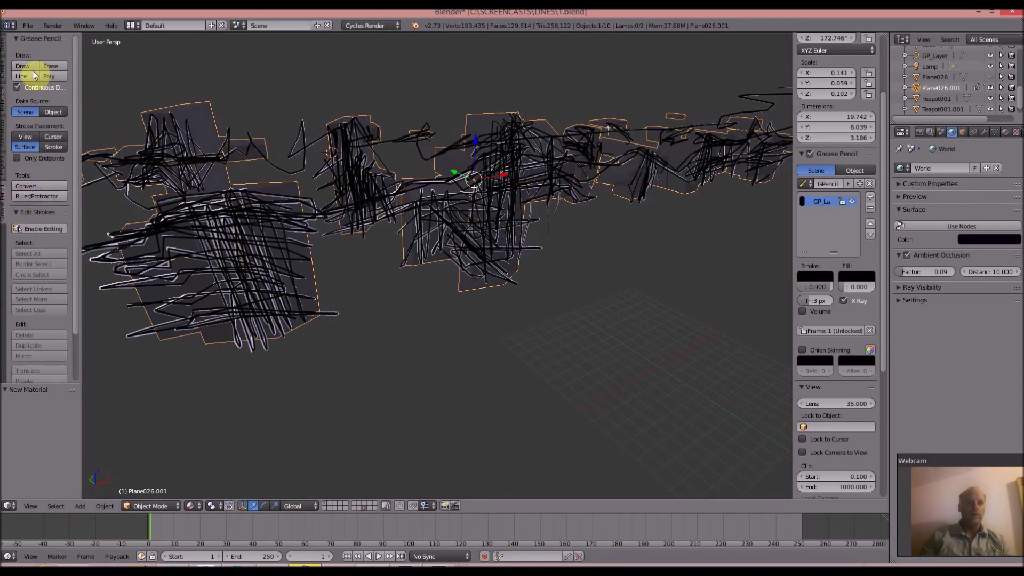
pyautogui.click(33, 64)
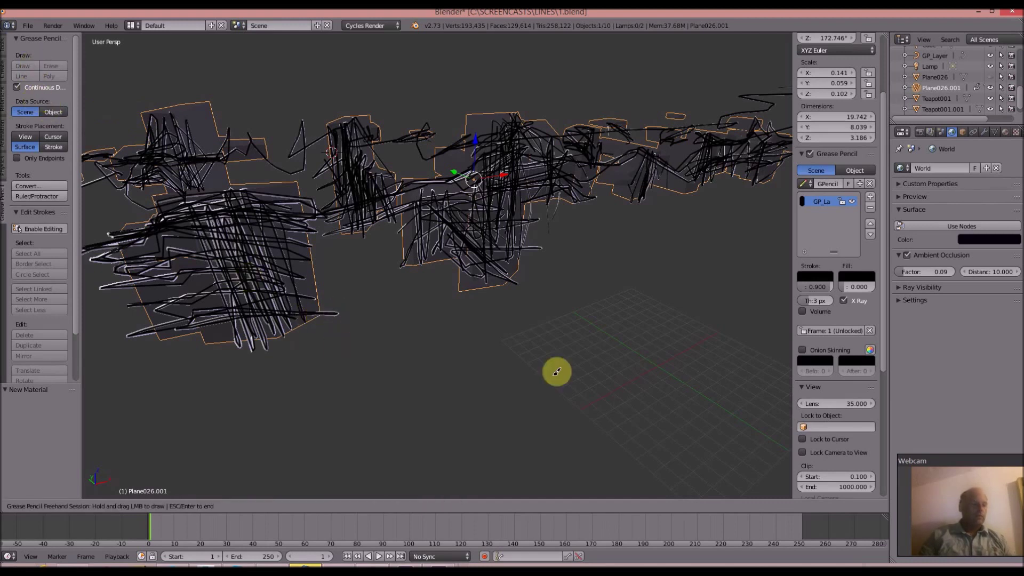